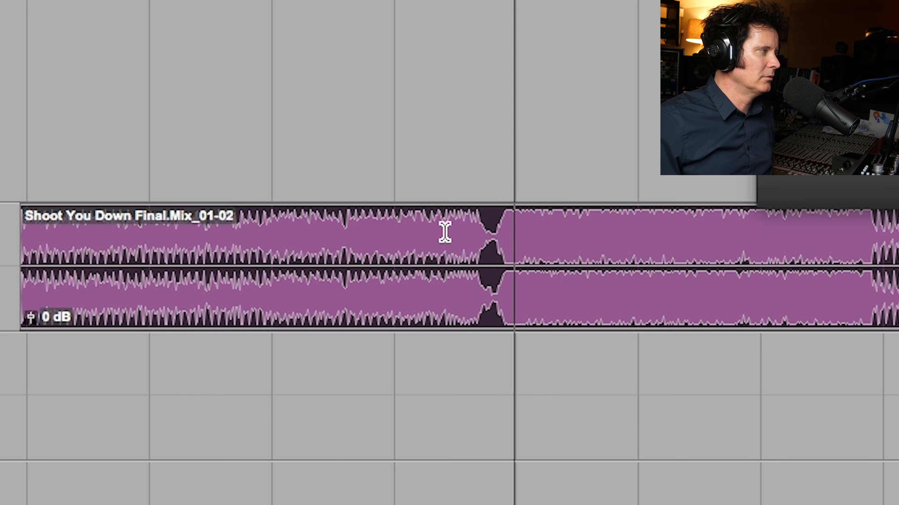
Duplicate the stereo mix's playlist and render the selected section with only Vocal at 0 dB in Music Rebalance
{"action": "key", "text": "space"}
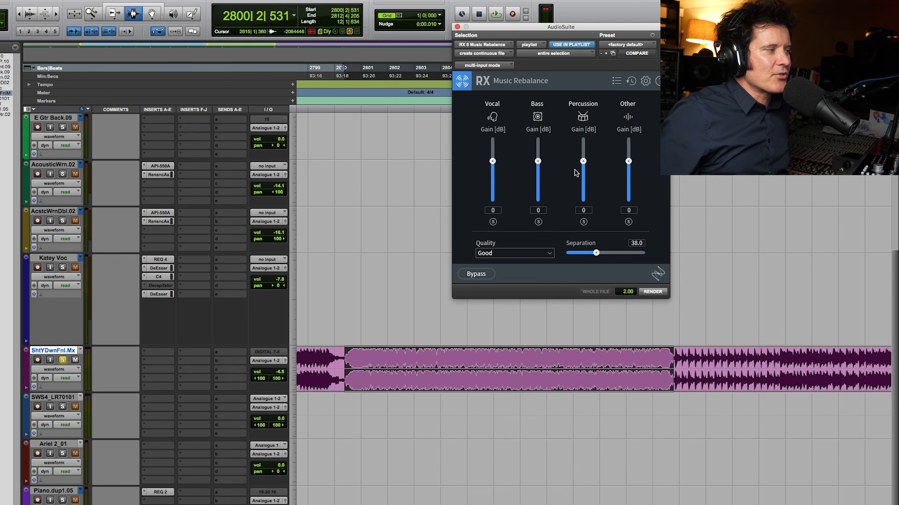
{"action": "left_click", "coordinate": [79, 349]}
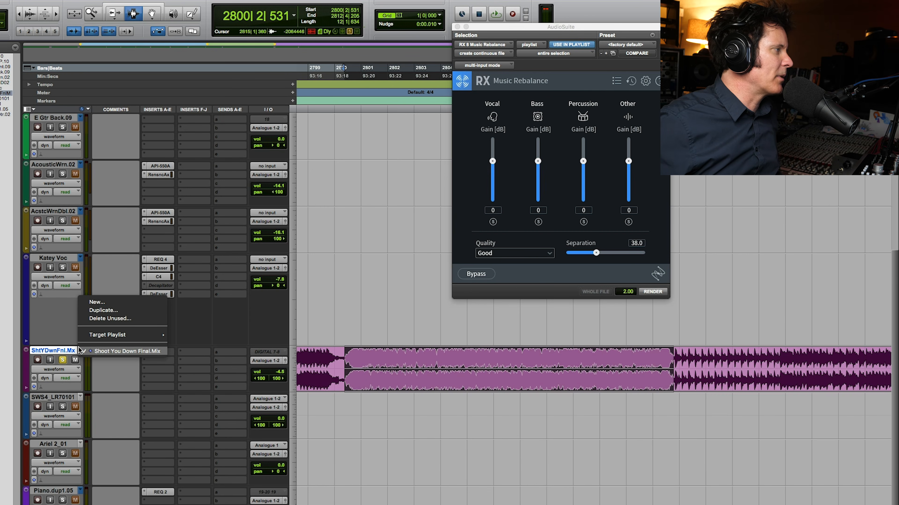
{"action": "left_click", "coordinate": [104, 310]}
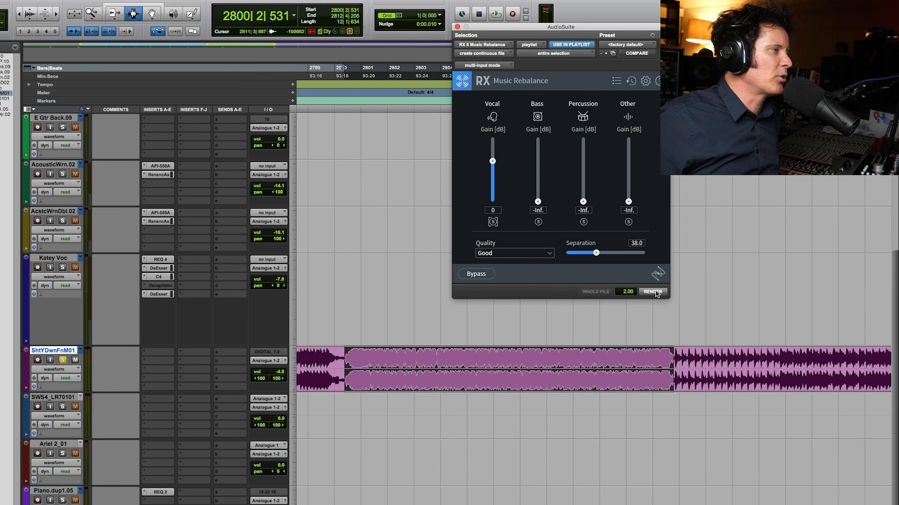
{"action": "left_click", "coordinate": [655, 293]}
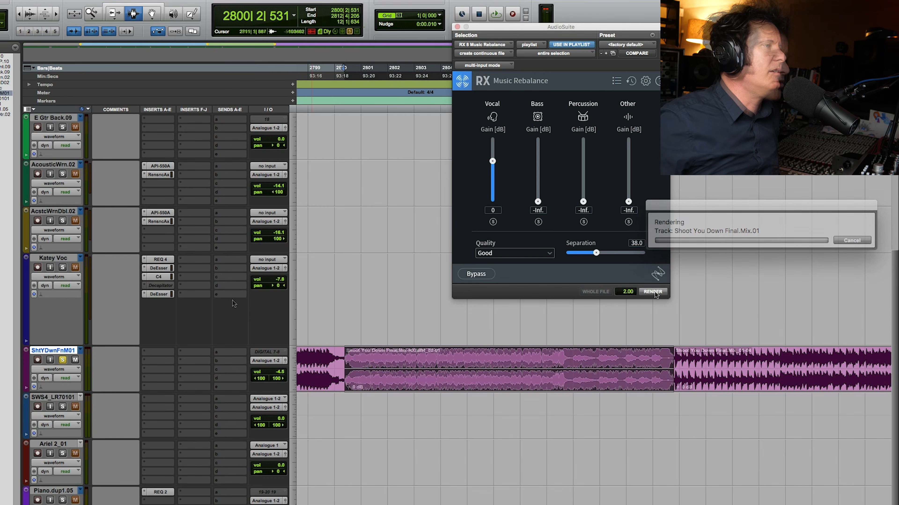
Listen to the vocal-only render and compare it with the original Shoot You Down Final.Mix playlist
{"action": "key", "text": "space"}
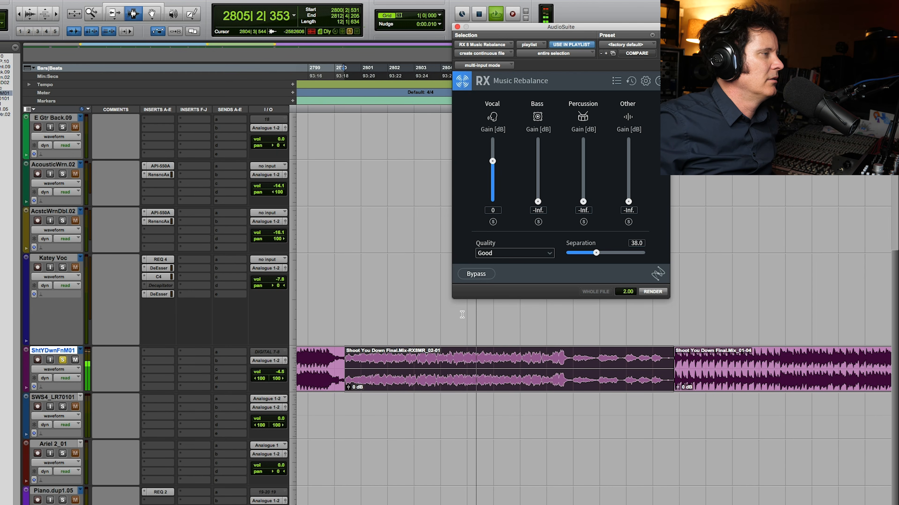
{"action": "key", "text": "space"}
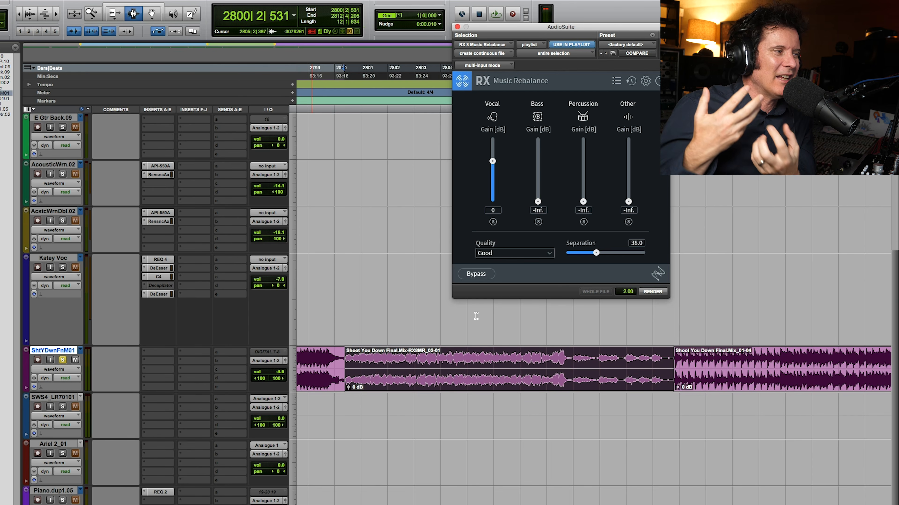
{"action": "left_click", "coordinate": [81, 346]}
{"action": "left_click", "coordinate": [86, 345]}
{"action": "key", "text": "space"}
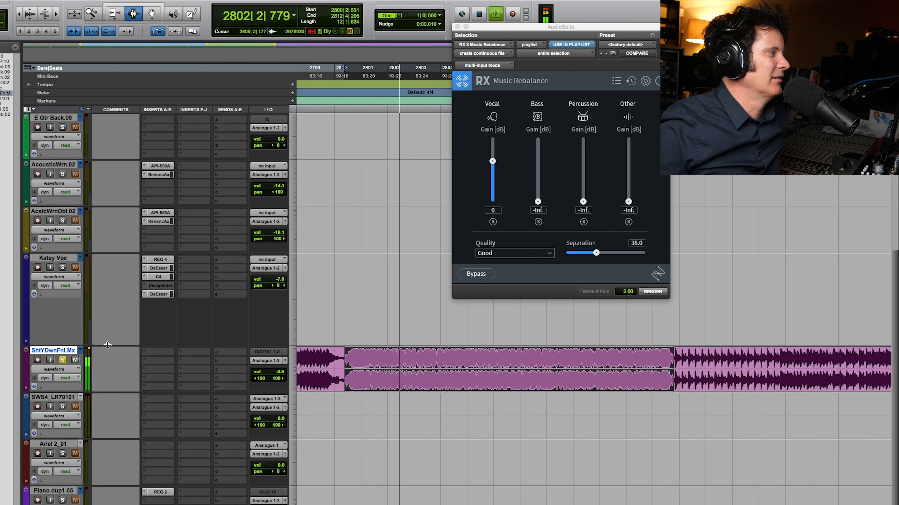
{"action": "key", "text": "space"}
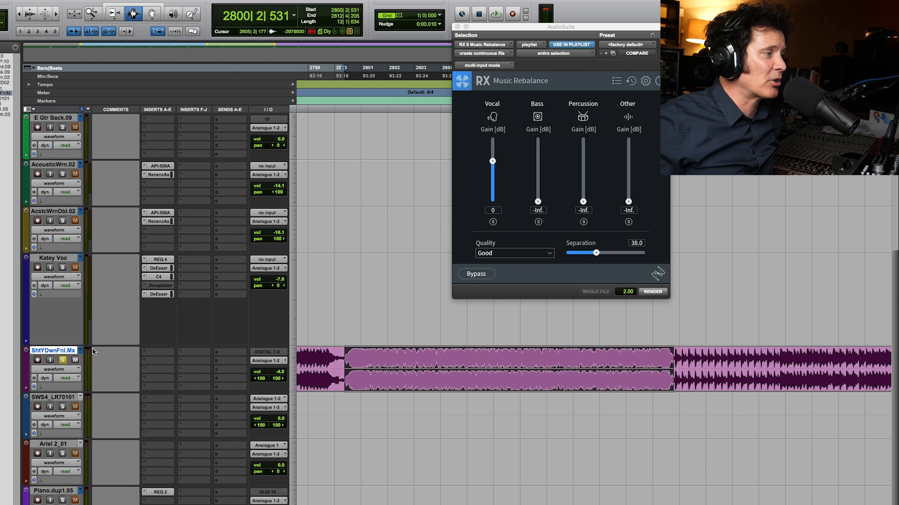
Recall the Mix.01 playlist, duplicate its track without alternate playlists, and heal the original track's section back to the full mix
{"action": "left_click", "coordinate": [81, 351]}
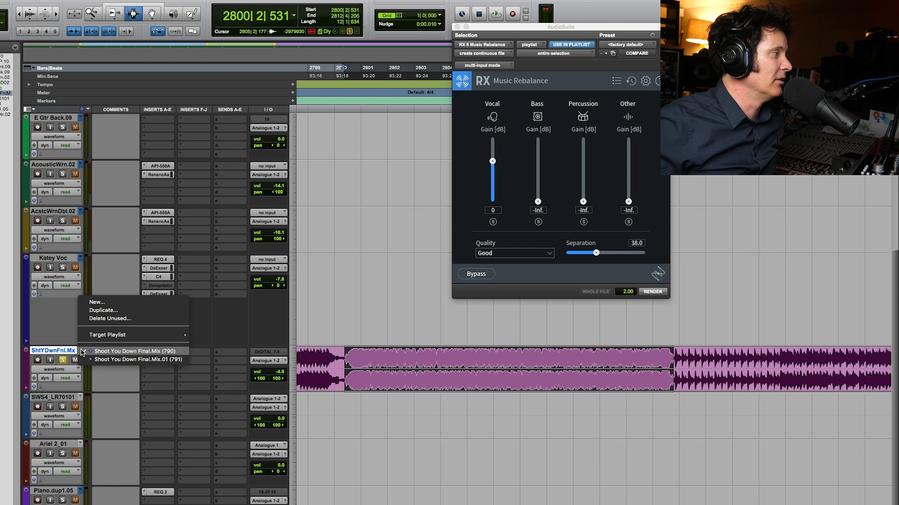
{"action": "left_click", "coordinate": [89, 359]}
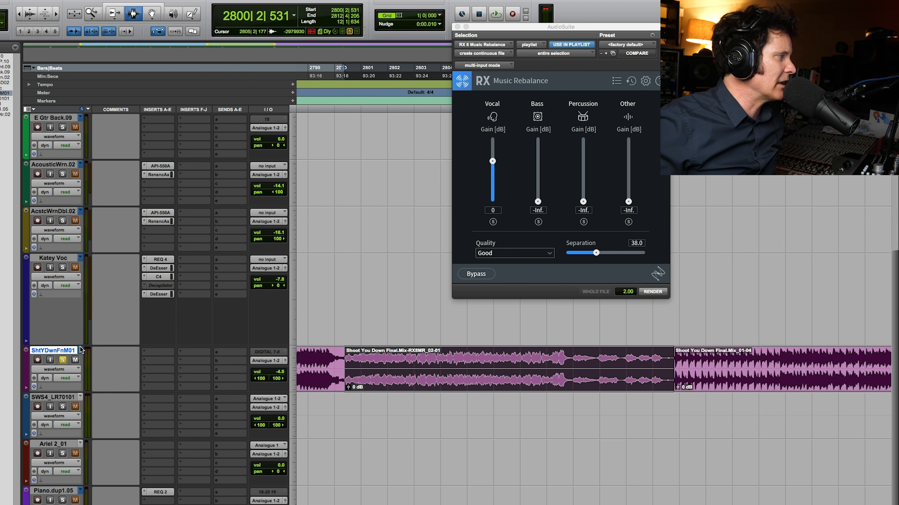
{"action": "key", "text": "alt+shift+d"}
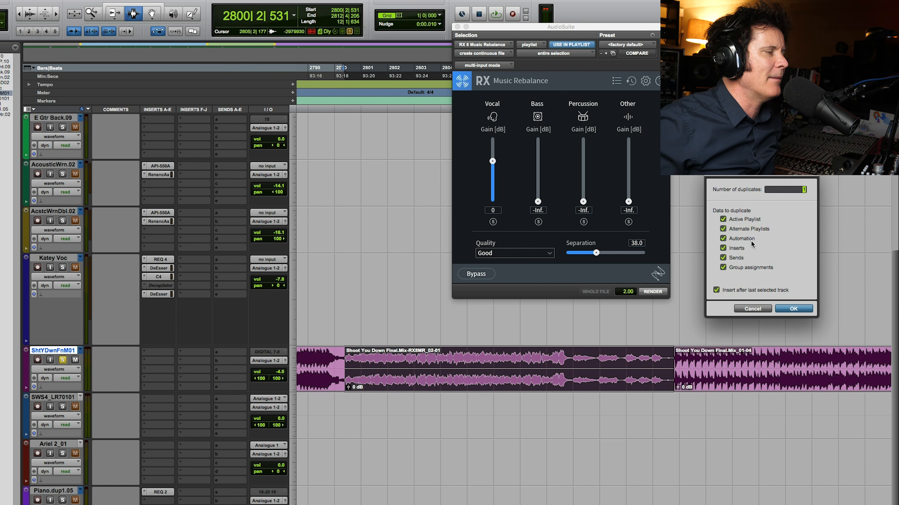
{"action": "left_click_drag", "start_coordinate": [333, 372], "coordinate": [715, 372]}
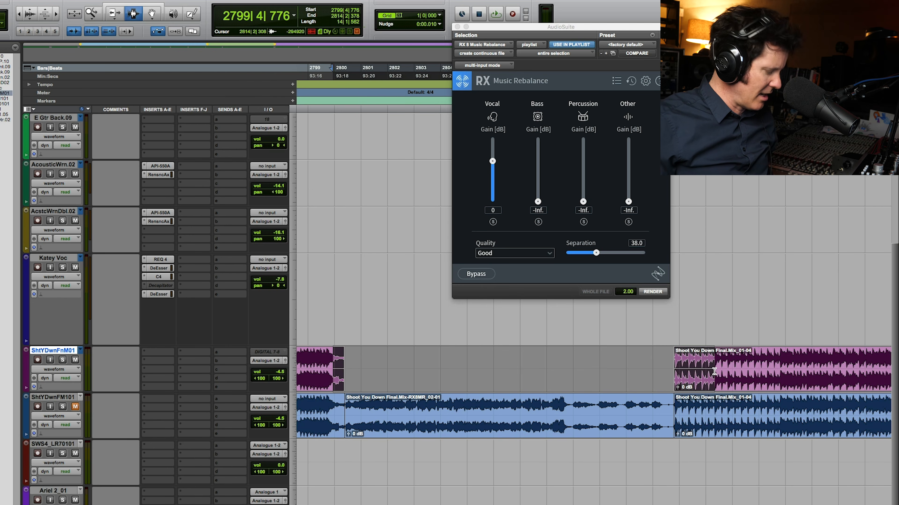
{"action": "key", "text": "super+h"}
{"action": "double_click", "coordinate": [486, 429]}
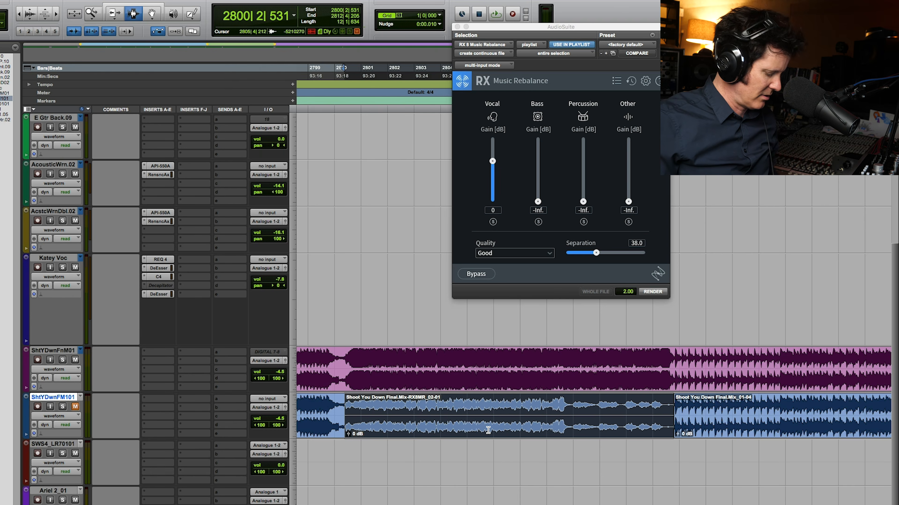
Render the full-mix section on ShtYDwnFnM01 with Vocal at -Inf and only Bass at 0 dB
{"action": "key", "text": "p"}
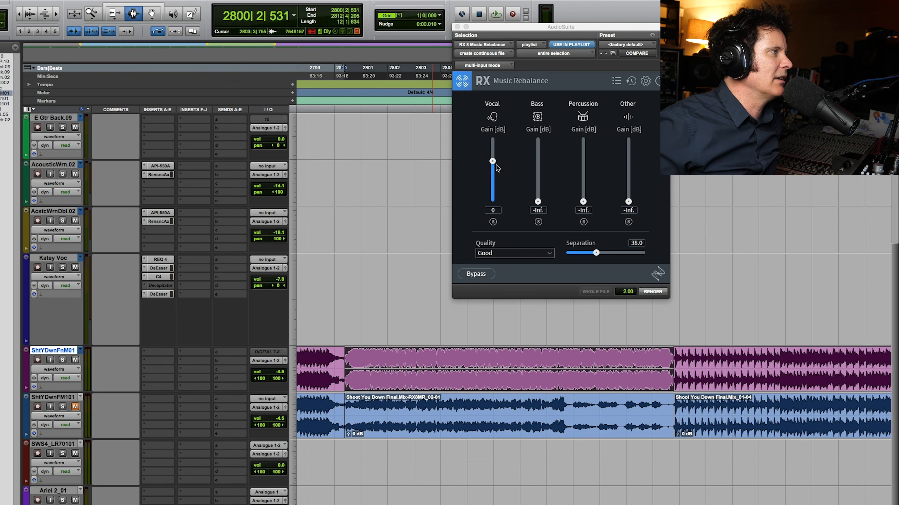
{"action": "left_click_drag", "start_coordinate": [496, 165], "coordinate": [491, 225]}
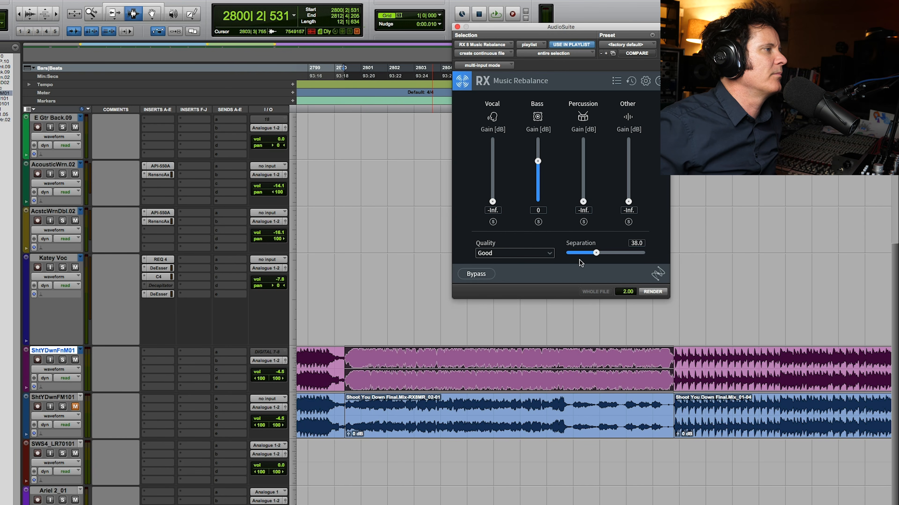
{"action": "left_click", "coordinate": [657, 292]}
Solo the ShtYDwnFnM01 track and listen to the bass-only render
{"action": "left_click", "coordinate": [62, 360]}
{"action": "key", "text": "space"}
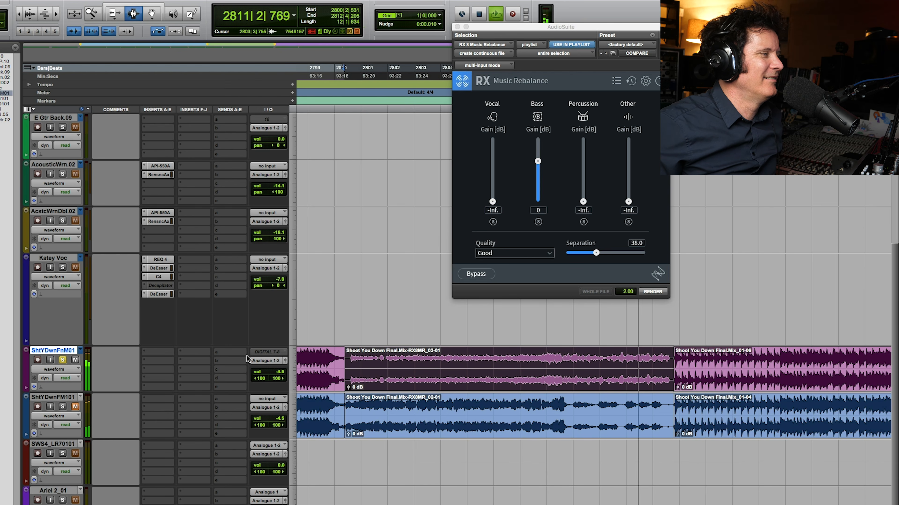
{"action": "key", "text": "space"}
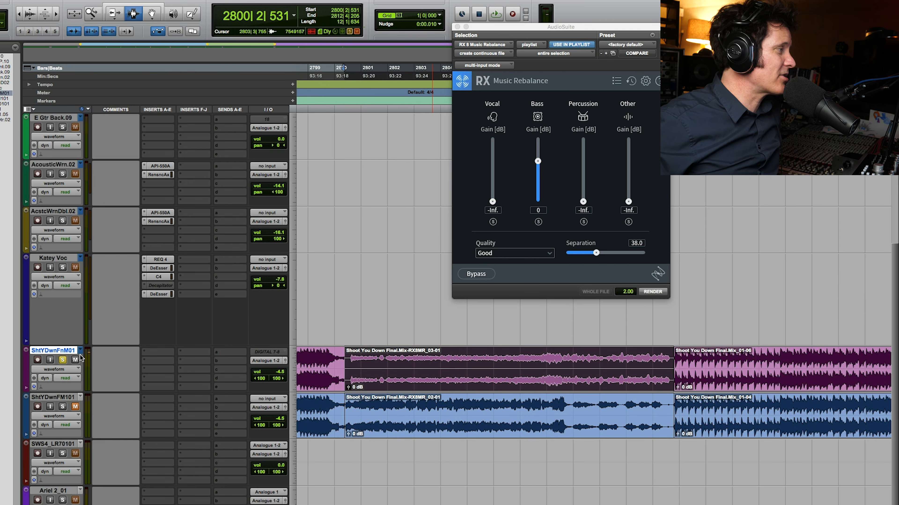
Duplicate the bass-only track without alternate playlists, restore the source mix, and render its section with only Percussion at 0 dB
{"action": "key", "text": "alt+shift+d"}
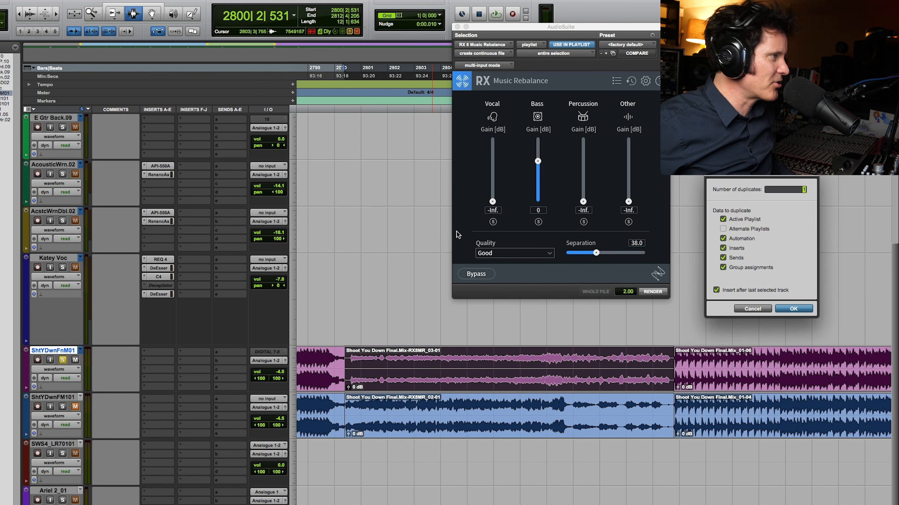
{"action": "left_click", "coordinate": [793, 309]}
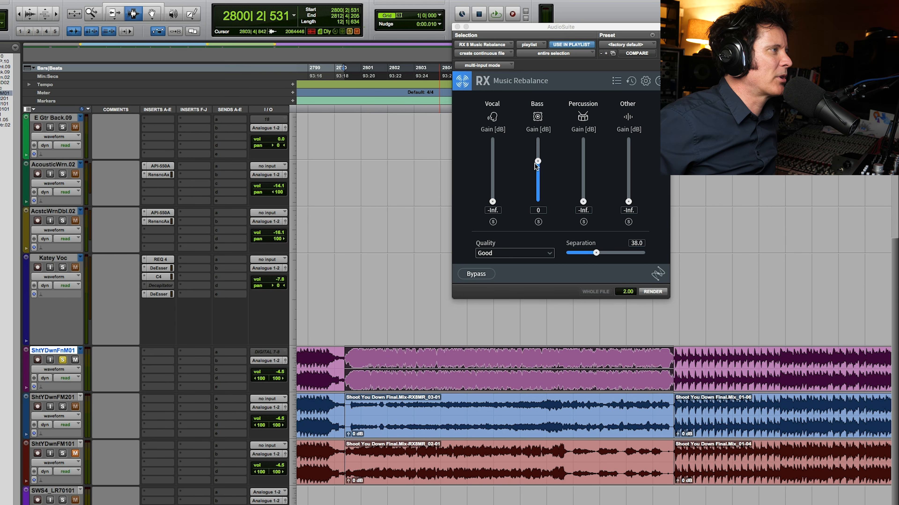
{"action": "left_click_drag", "start_coordinate": [538, 172], "coordinate": [537, 202]}
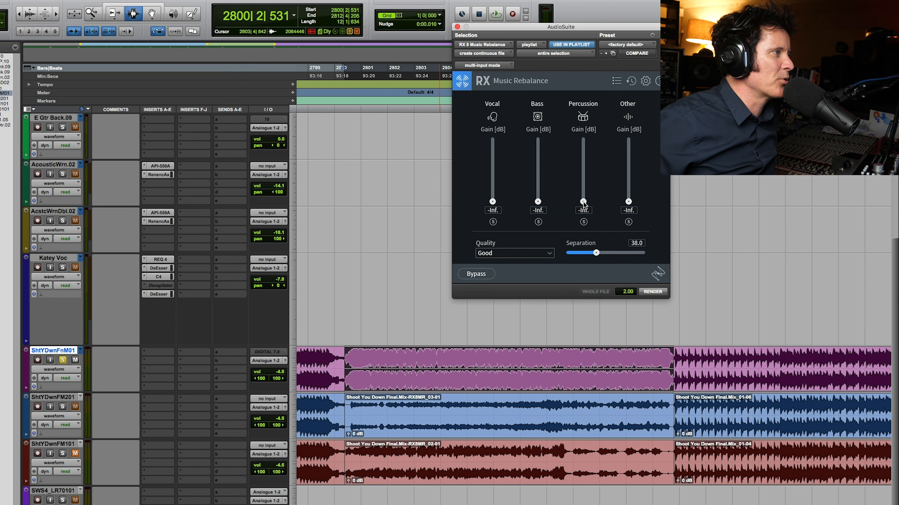
Listen to the percussion-only render by itself, and again with the bass and vocal tracks soloed alongside it
{"action": "key", "text": "space"}
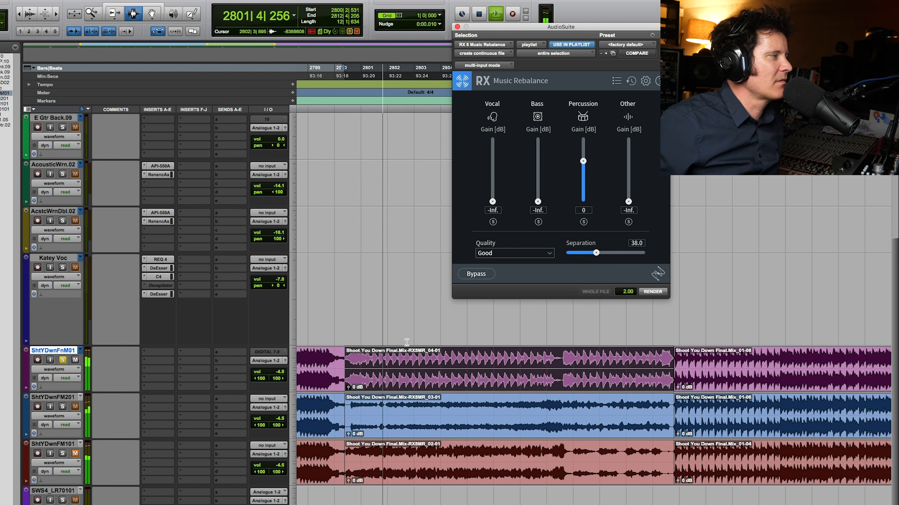
{"action": "key", "text": "F5"}
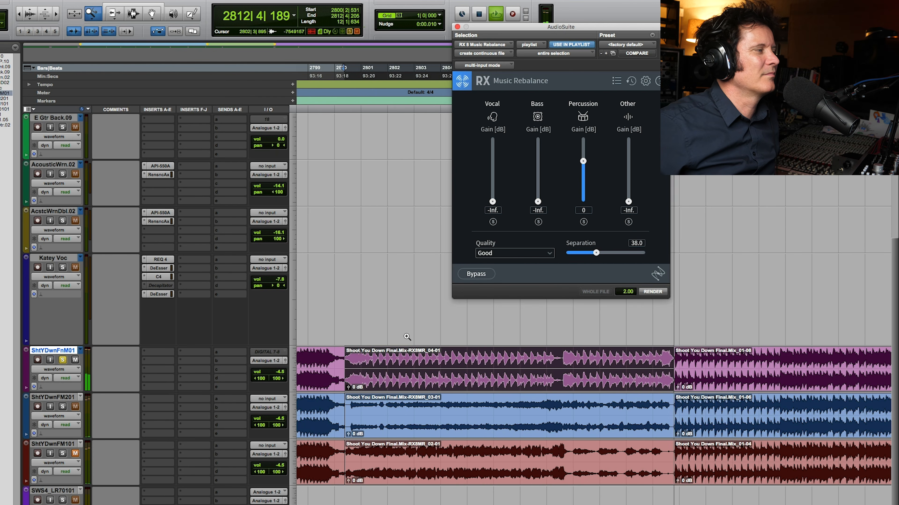
{"action": "key", "text": "space"}
{"action": "left_click", "coordinate": [62, 407]}
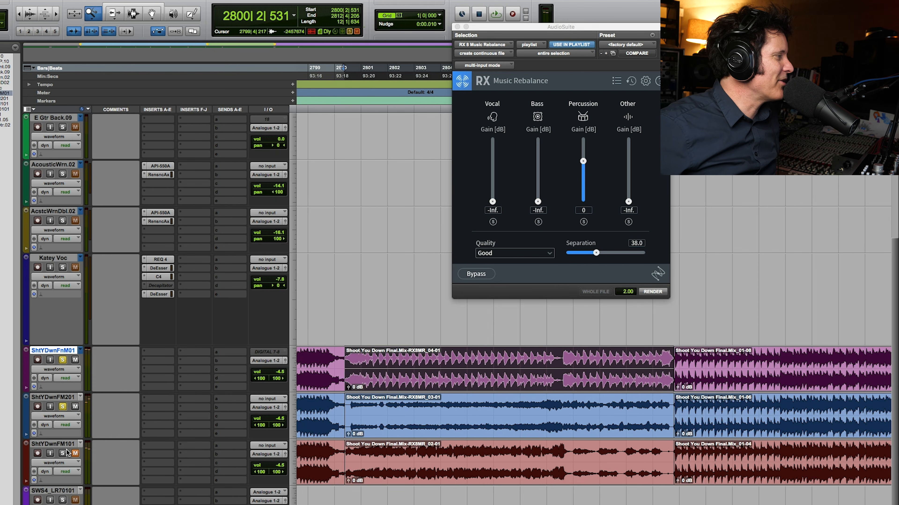
{"action": "key", "text": "space"}
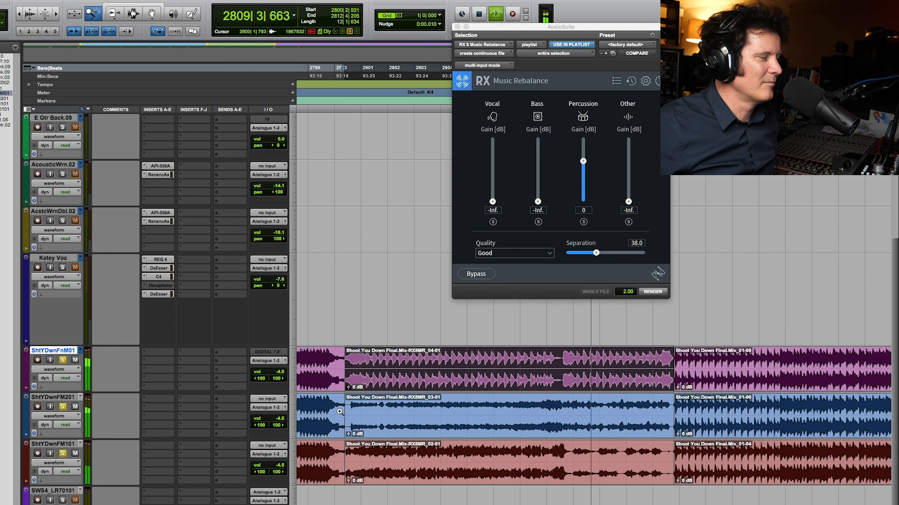
{"action": "key", "text": "space"}
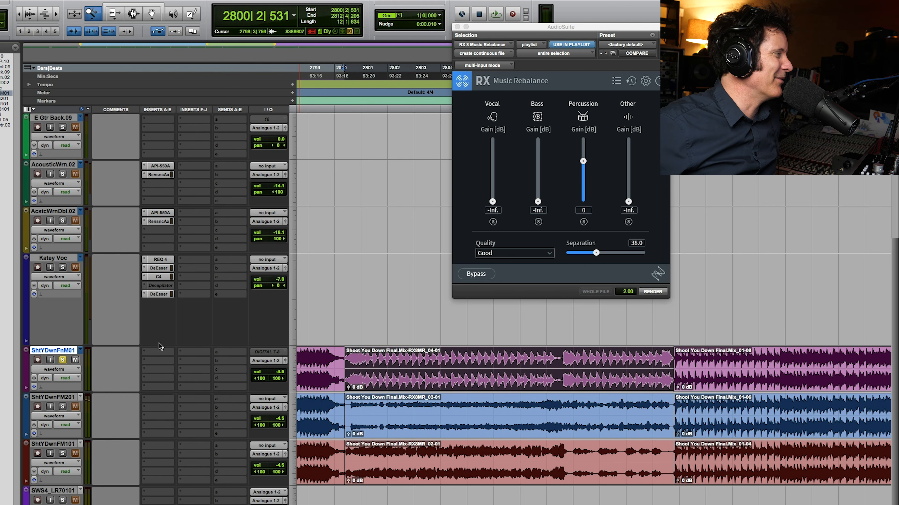
Duplicate the percussion track without alternate playlists and heal the source track's rendered section back to the full mix
{"action": "key", "text": "alt+shift+d"}
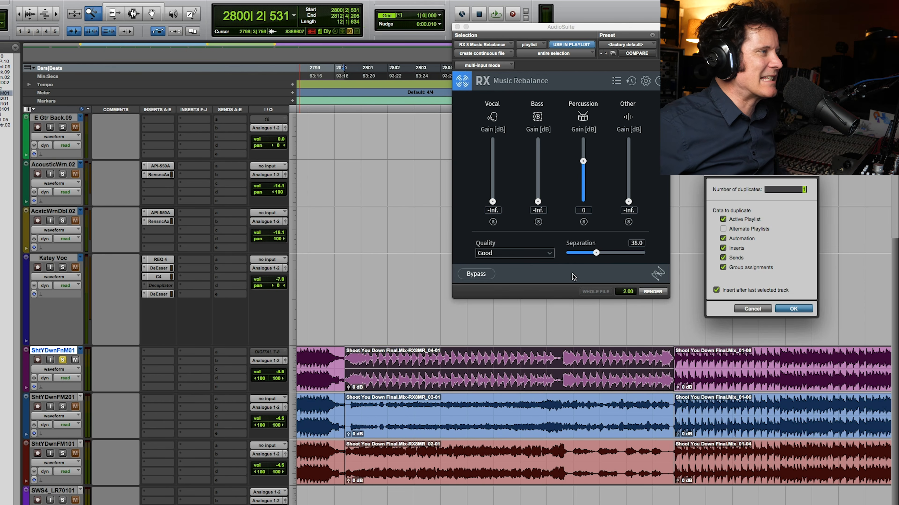
{"action": "left_click", "coordinate": [794, 309]}
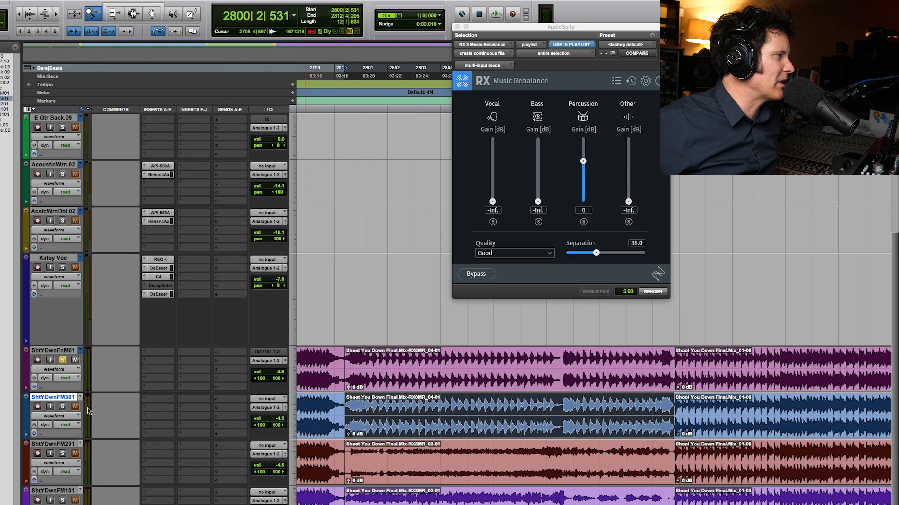
{"action": "double_click", "coordinate": [397, 371]}
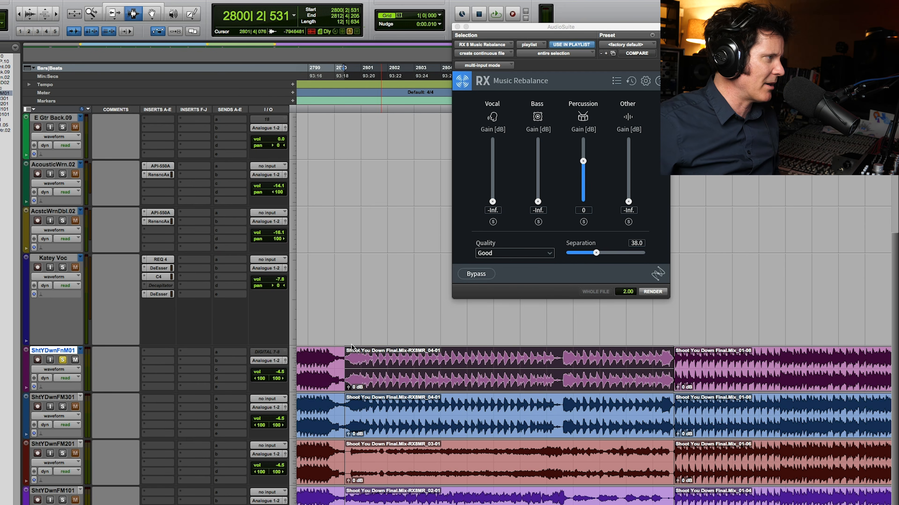
{"action": "key", "text": "Delete"}
{"action": "left_click_drag", "start_coordinate": [332, 355], "coordinate": [683, 356]}
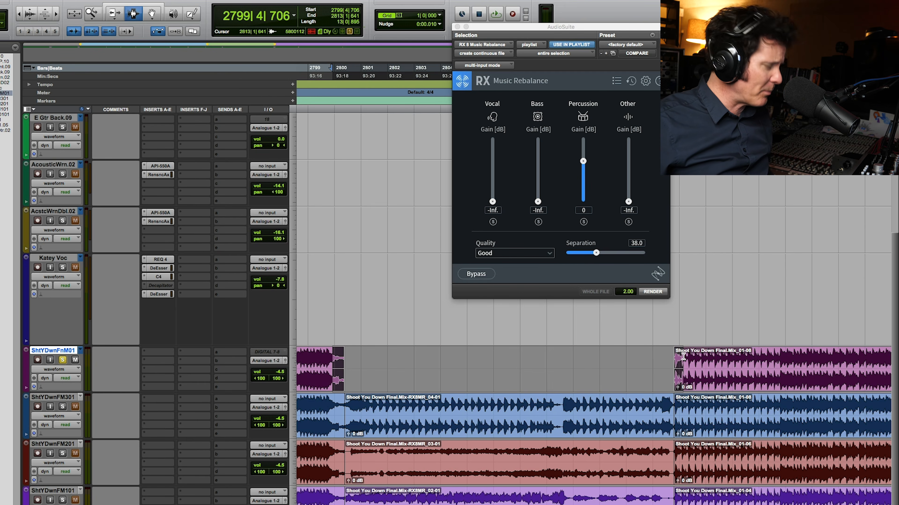
{"action": "key", "text": "super+h"}
{"action": "double_click", "coordinate": [548, 414]}
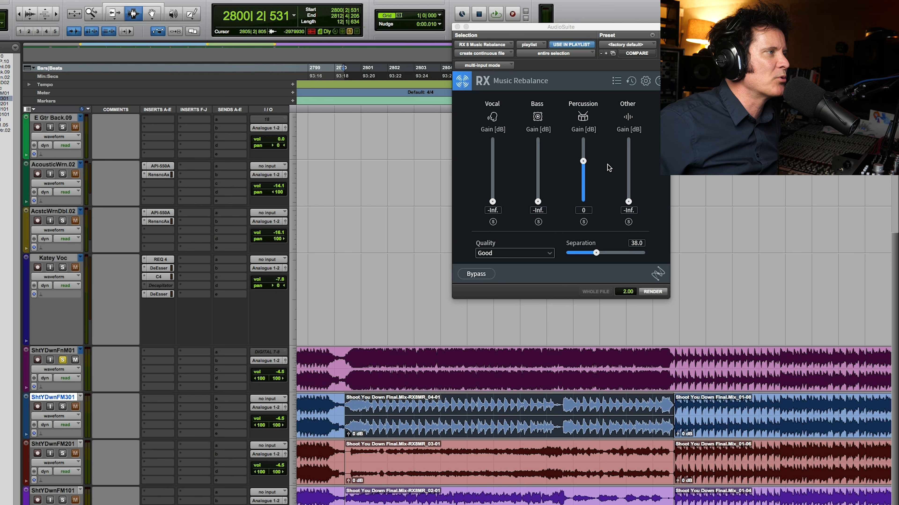
Render the full-mix section on ShtYDwnFnM01 with Percussion at -Inf and only Other at 0 dB, and listen to it
{"action": "left_click", "coordinate": [584, 168]}
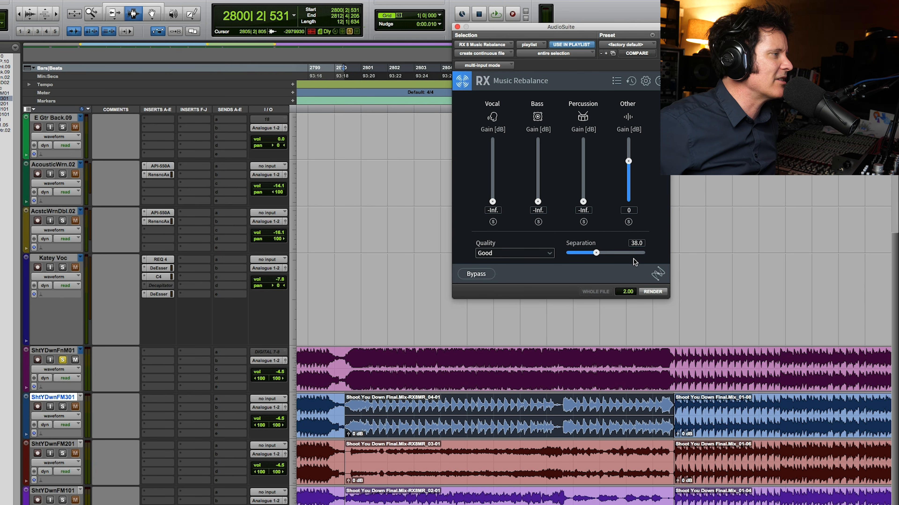
{"action": "double_click", "coordinate": [515, 369]}
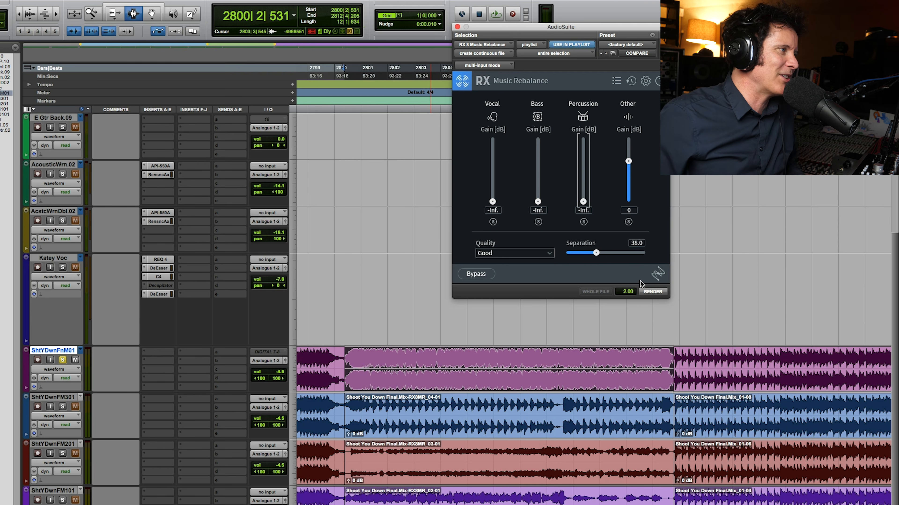
{"action": "left_click", "coordinate": [653, 292]}
{"action": "key", "text": "space"}
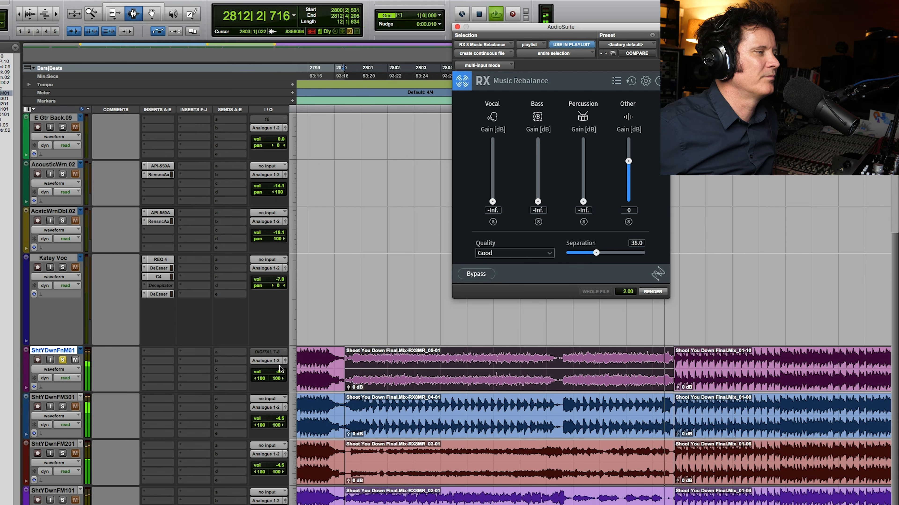
{"action": "key", "text": "space"}
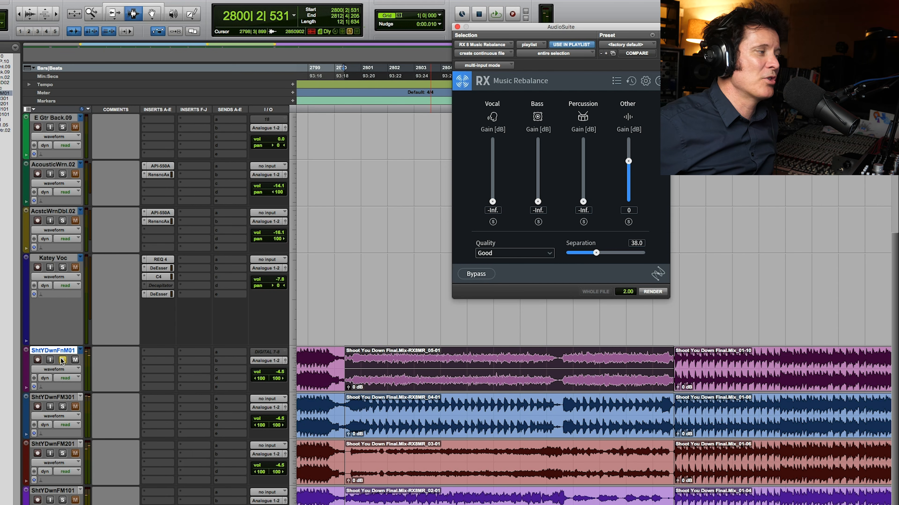
Unsolo the ShtYDwnFnM01 track, play all the separated stems together, and lower that track's volume
{"action": "key", "text": "space"}
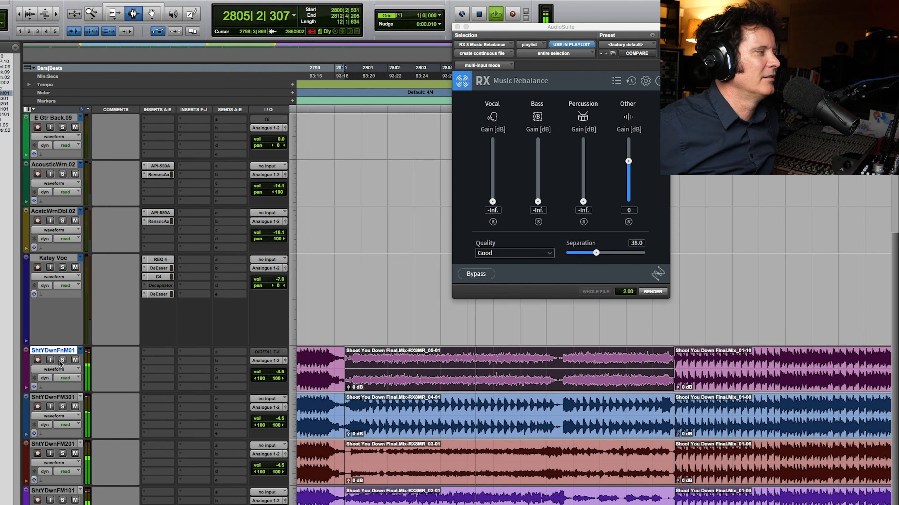
{"action": "left_click_drag", "start_coordinate": [276, 374], "coordinate": [276, 402]}
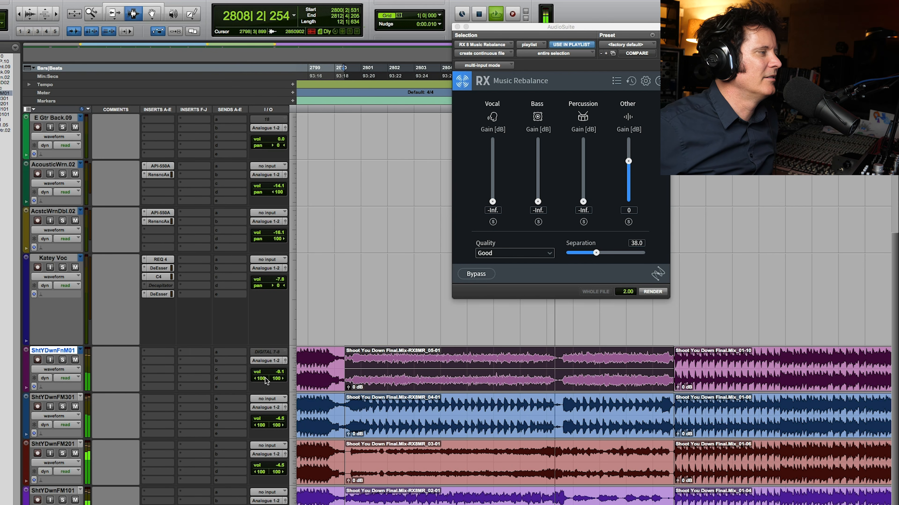
Set the ShtYDwnFnM01 track's volume to -5.2 and play the rendered section from around bar 2801 in the ShtYDwnFM301 clip
{"action": "left_click_drag", "start_coordinate": [276, 374], "coordinate": [275, 370]}
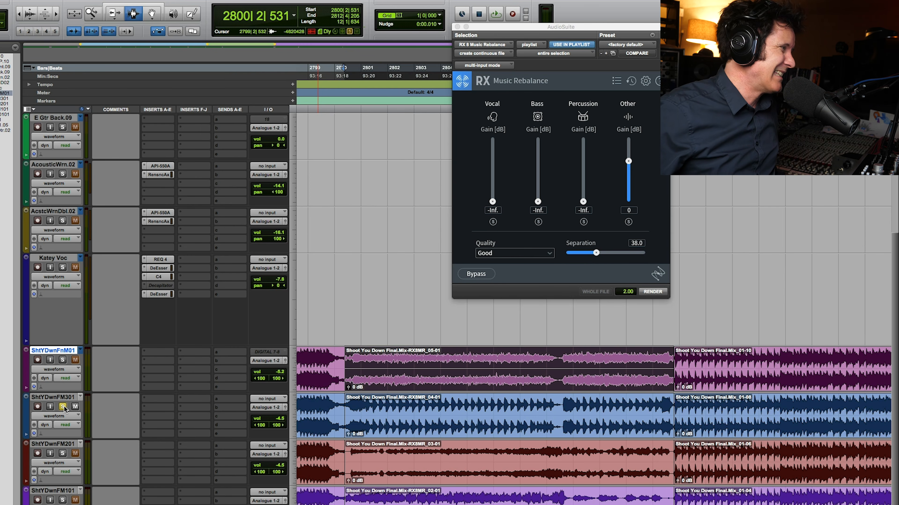
{"action": "left_click", "coordinate": [413, 424]}
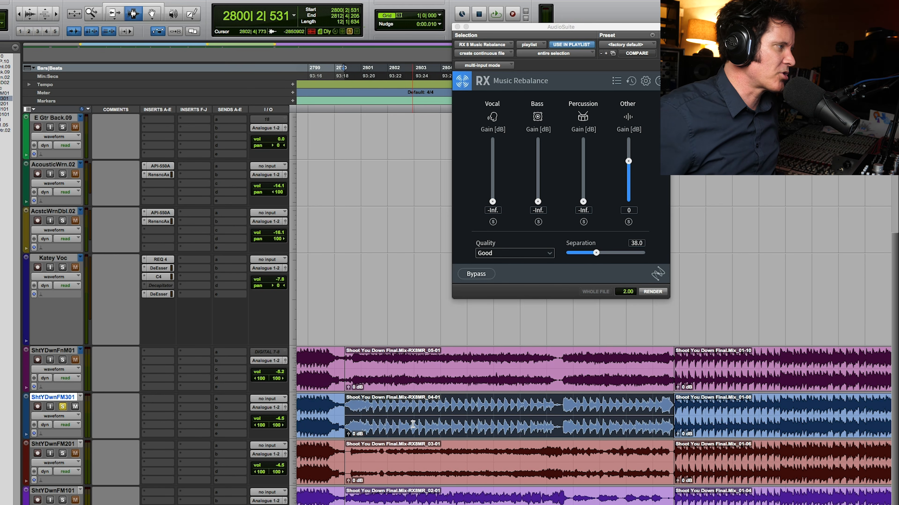
{"action": "left_click", "coordinate": [387, 418]}
{"action": "key", "text": "space"}
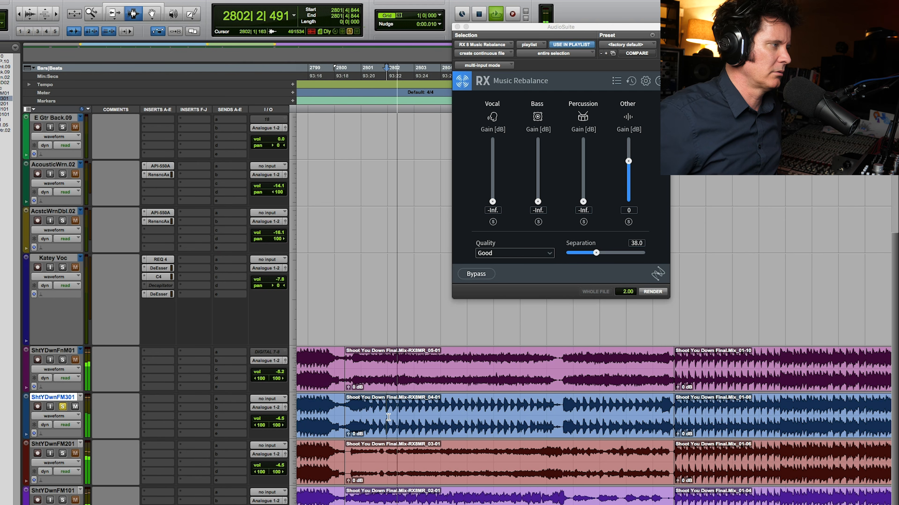
{"action": "key", "text": "space"}
{"action": "left_click", "coordinate": [416, 420]}
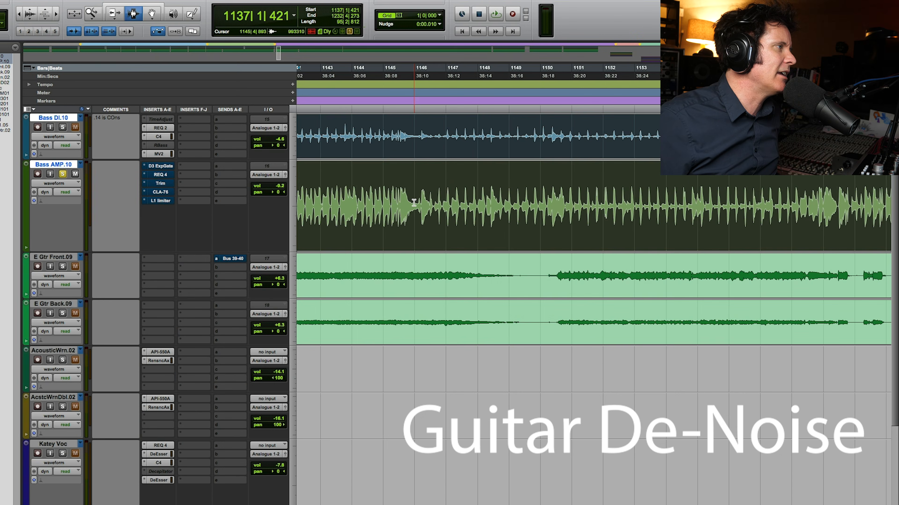
Select and play the bass passage from about bar 1146 to 1150 on Bass DI and Bass AMP, and open RX 8 Guitar De-noise
{"action": "left_click_drag", "start_coordinate": [414, 202], "coordinate": [547, 204]}
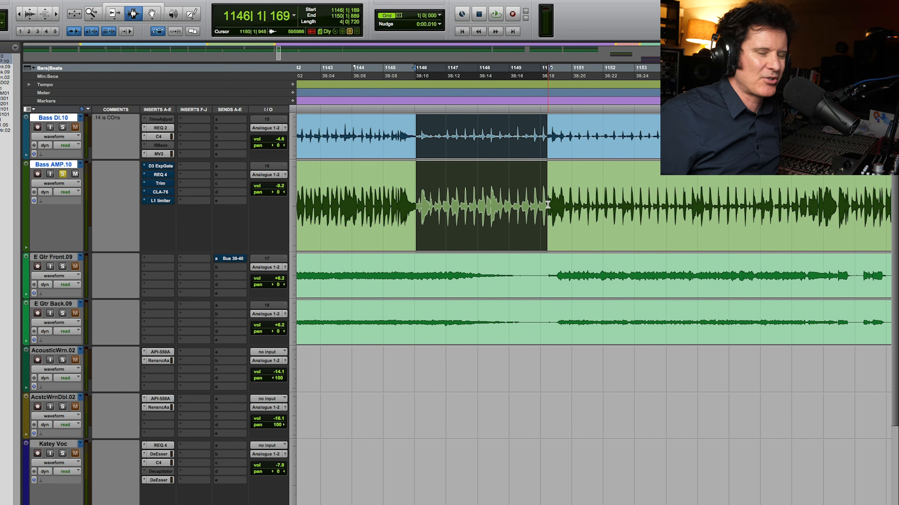
{"action": "key", "text": "space"}
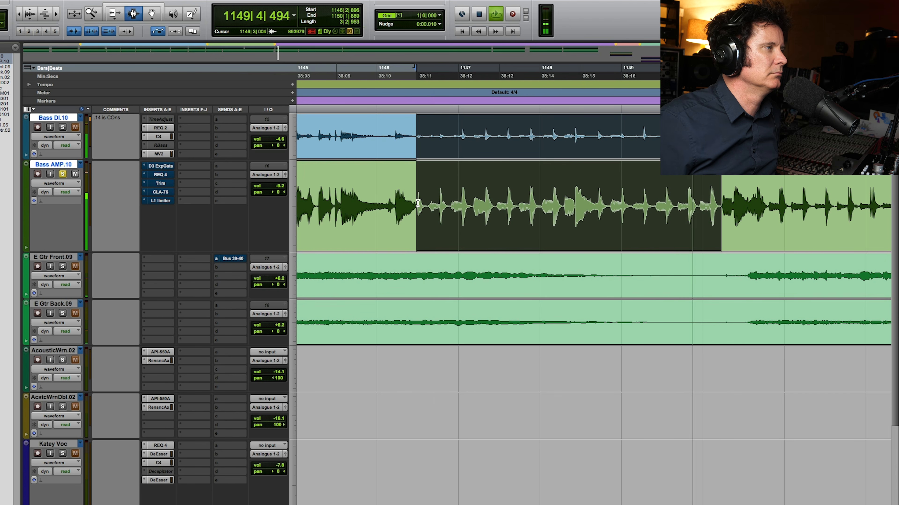
{"action": "key", "text": "space"}
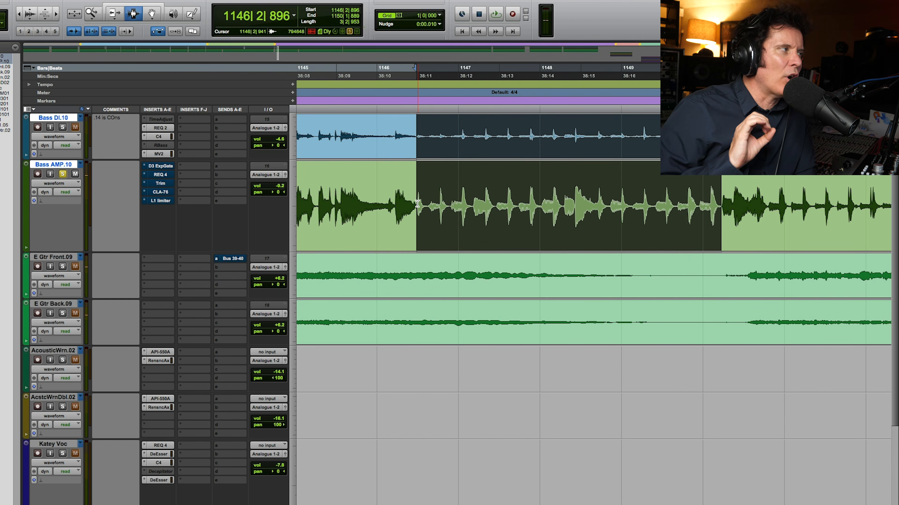
{"action": "left_click", "coordinate": [170, 0]}
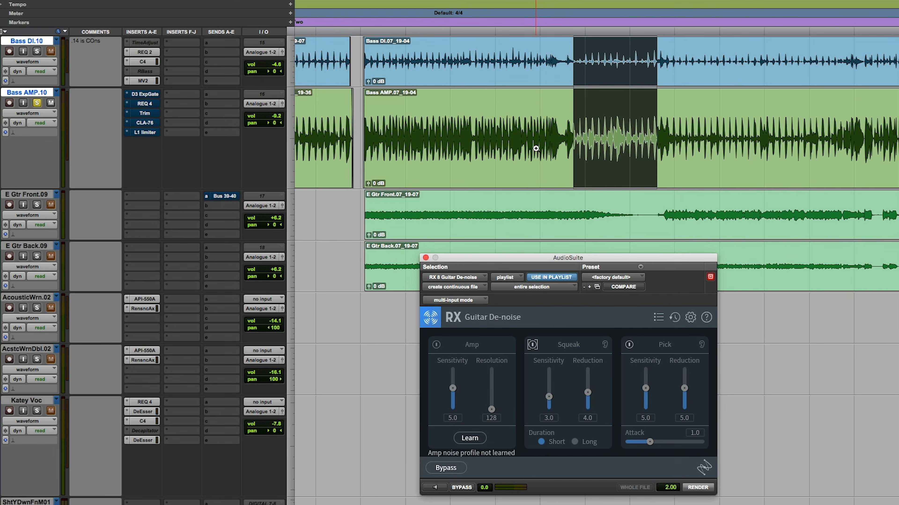
Select a silent stretch after the last notes on the bass tracks and learn its amp noise profile in Guitar De-noise
{"action": "left_click_drag", "start_coordinate": [536, 149], "coordinate": [897, 135]}
{"action": "left_click_drag", "start_coordinate": [842, 140], "coordinate": [898, 141]}
{"action": "key", "text": "space"}
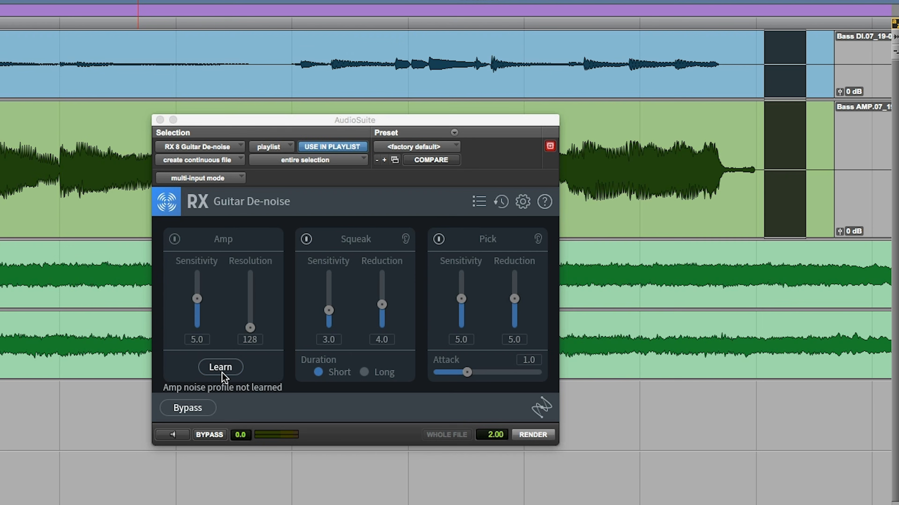
{"action": "left_click", "coordinate": [470, 440]}
{"action": "left_click", "coordinate": [220, 368]}
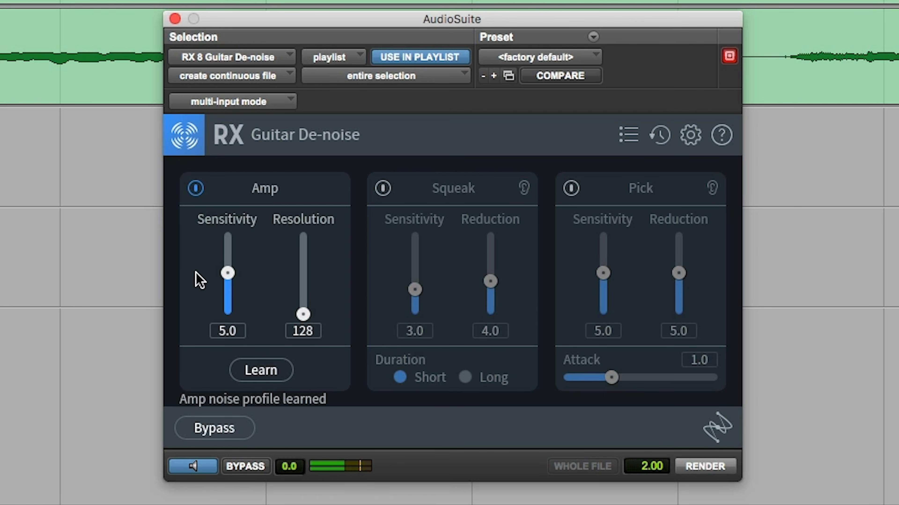
Raise the Amp Resolution to 752 while previewing the bass passage, then stop and restart the preview to compare
{"action": "left_click_drag", "start_coordinate": [431, 374], "coordinate": [431, 370]}
{"action": "left_click_drag", "start_coordinate": [302, 308], "coordinate": [302, 257]}
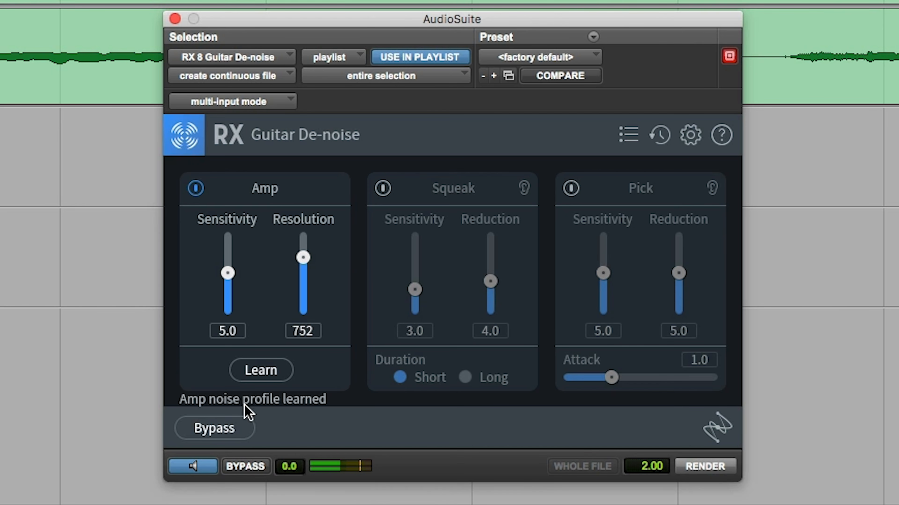
{"action": "left_click", "coordinate": [194, 467]}
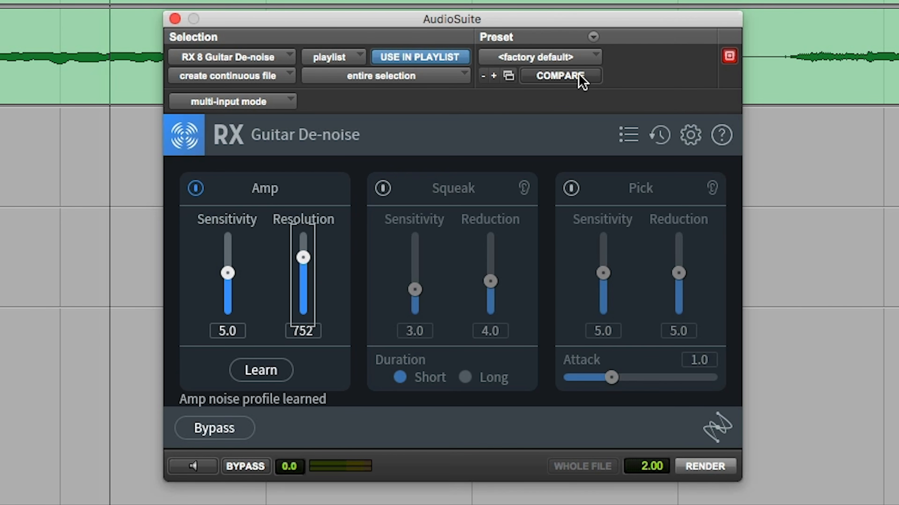
{"action": "left_click", "coordinate": [212, 471]}
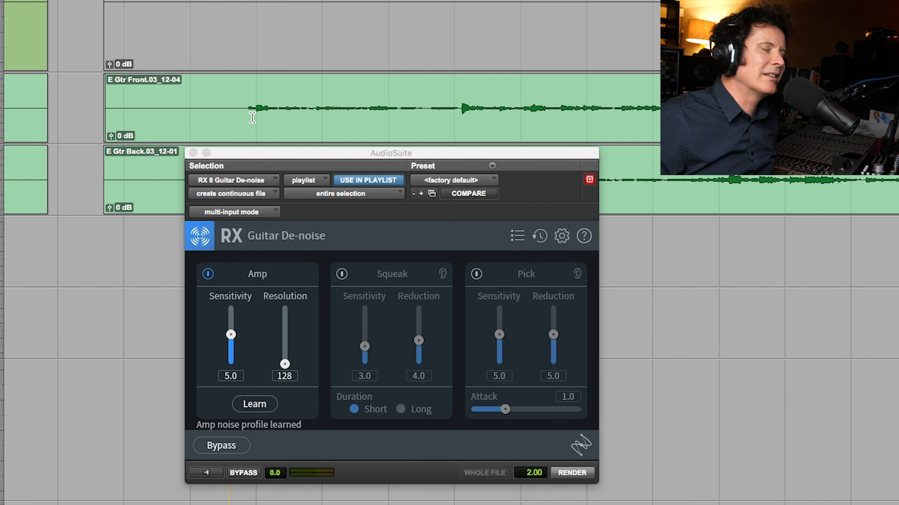
Play the opening of the E Gtr Front clip, select the noise-only stretch before its first notes, and learn it as the amp noise profile
{"action": "left_click", "coordinate": [252, 117]}
{"action": "key", "text": "space"}
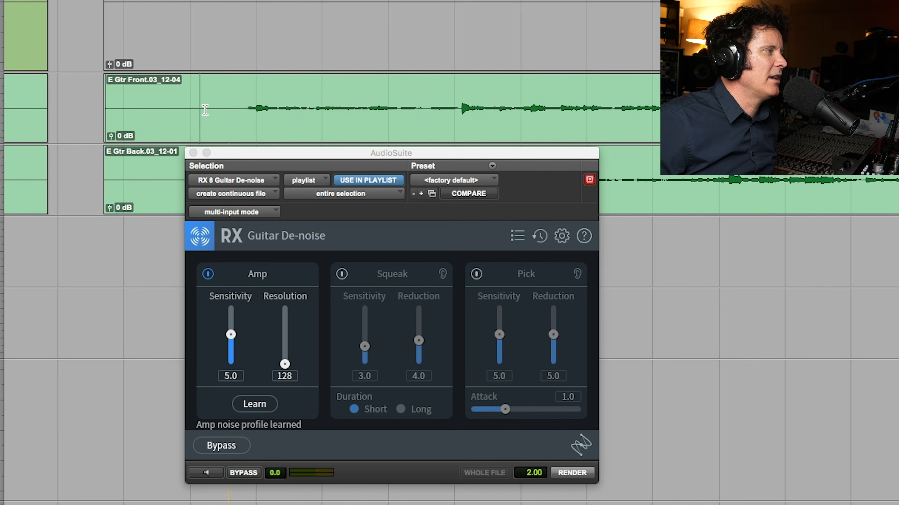
{"action": "left_click_drag", "start_coordinate": [200, 110], "coordinate": [238, 110]}
{"action": "key", "text": "space"}
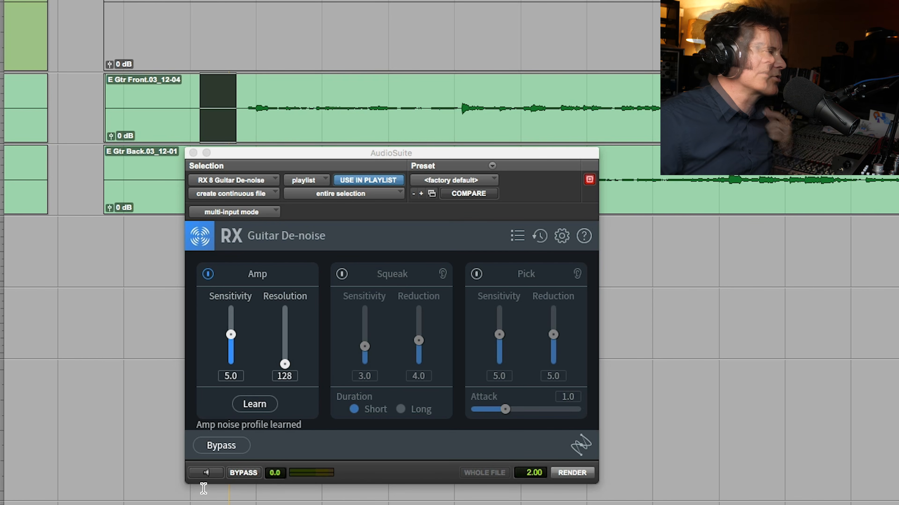
{"action": "left_click", "coordinate": [217, 474]}
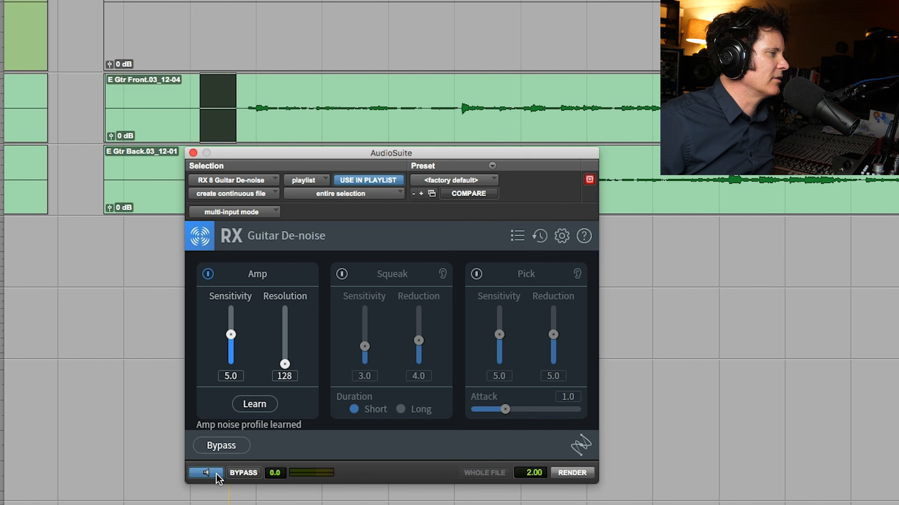
{"action": "left_click", "coordinate": [255, 405]}
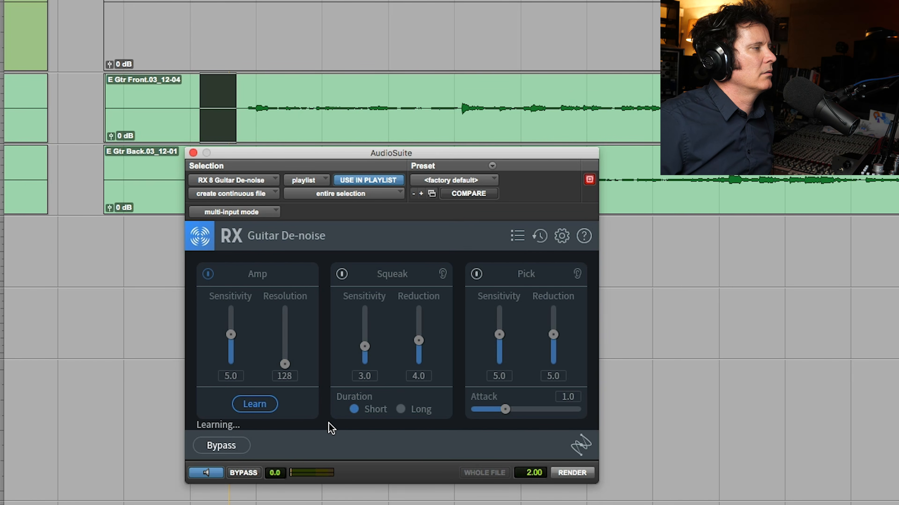
{"action": "left_click", "coordinate": [206, 473]}
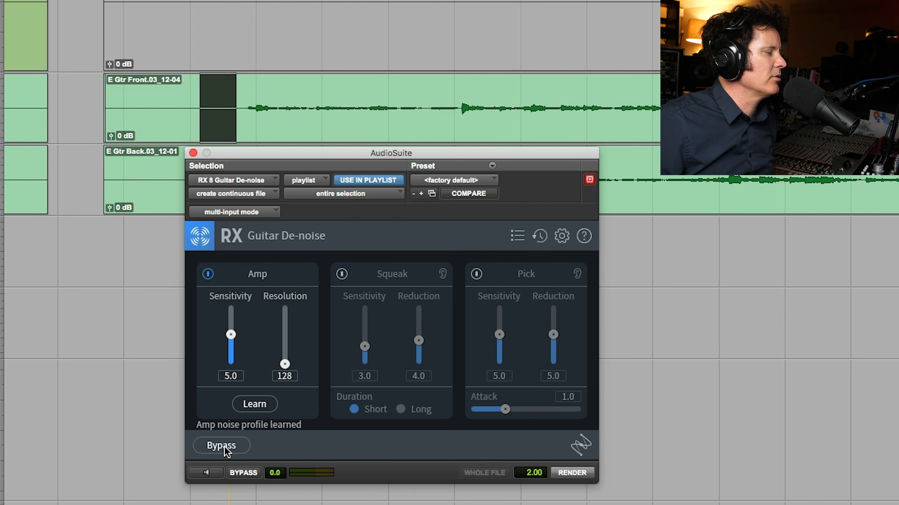
Preview the noise stretch and the opening guitar phrase with Amp Sensitivity set to 7.2 and Resolution set to 661
{"action": "left_click", "coordinate": [217, 474]}
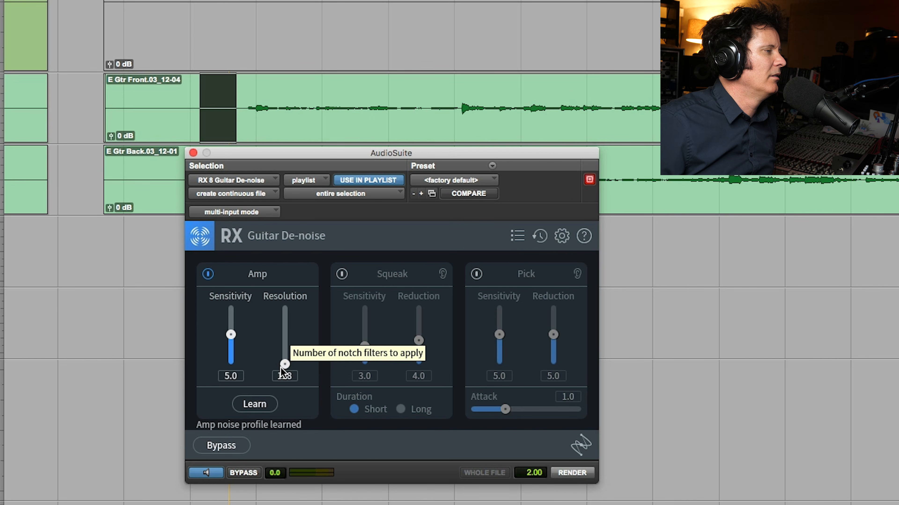
{"action": "left_click_drag", "start_coordinate": [284, 365], "coordinate": [288, 342]}
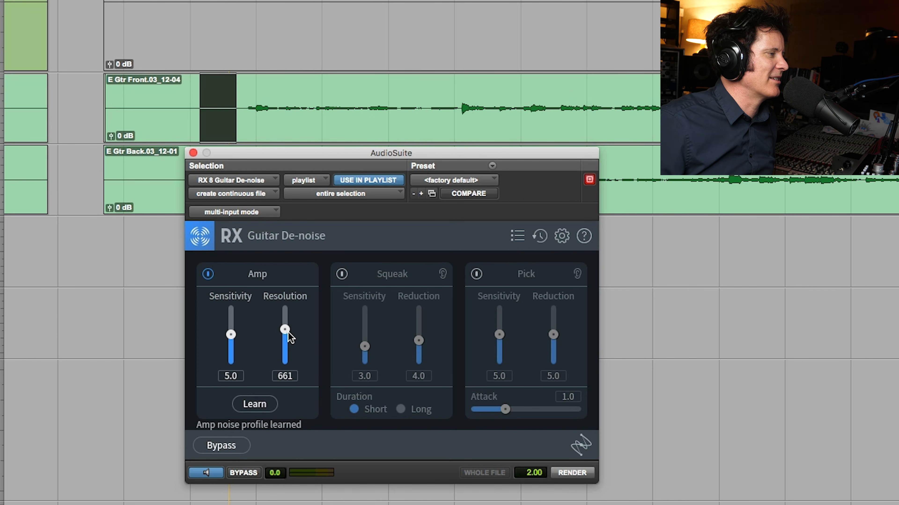
{"action": "left_click", "coordinate": [245, 113]}
{"action": "left_click_drag", "start_coordinate": [240, 112], "coordinate": [459, 127]}
{"action": "left_click", "coordinate": [209, 471]}
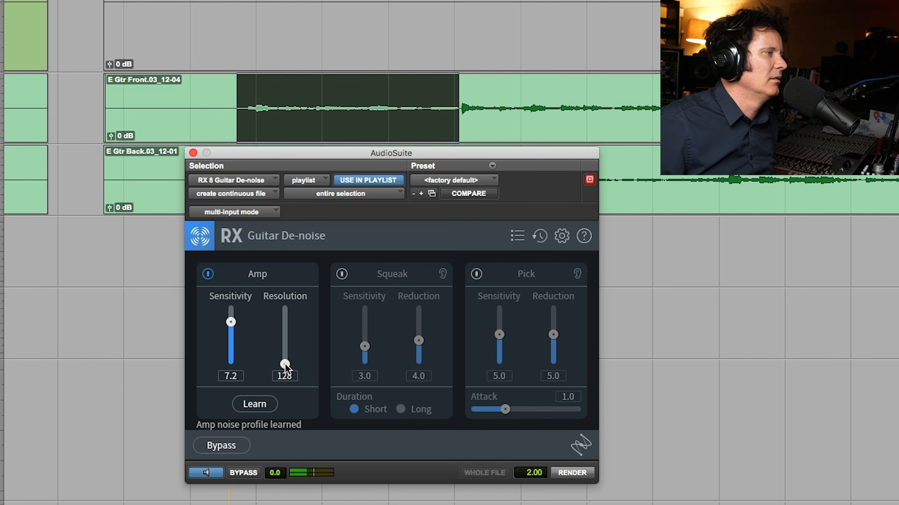
{"action": "left_click_drag", "start_coordinate": [285, 364], "coordinate": [293, 328]}
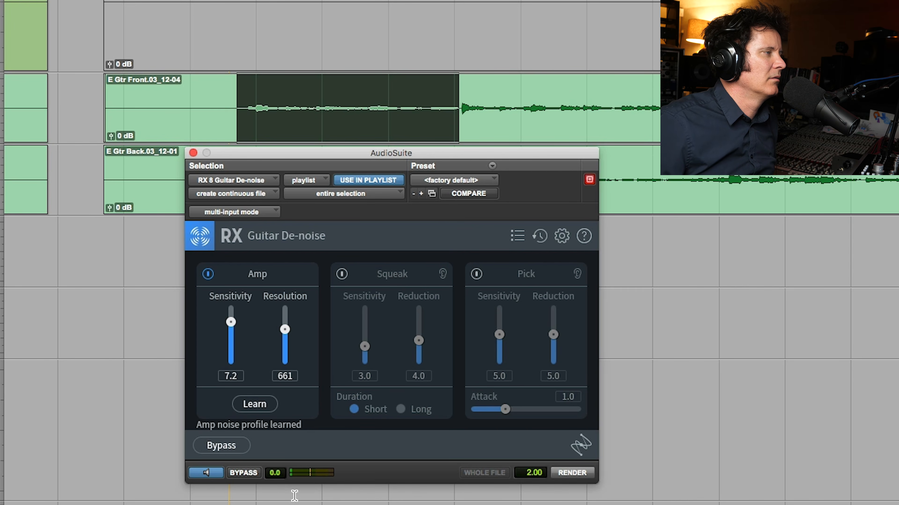
{"action": "key", "text": "space"}
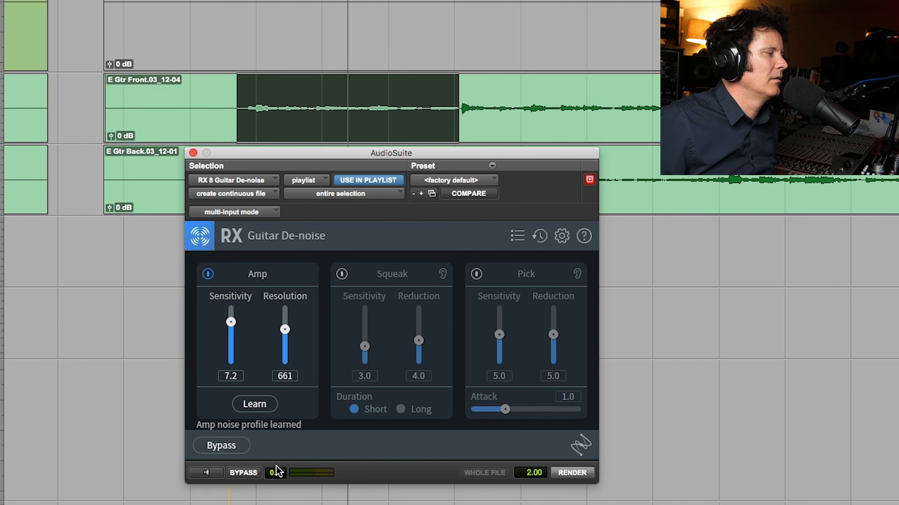
{"action": "left_click", "coordinate": [218, 476]}
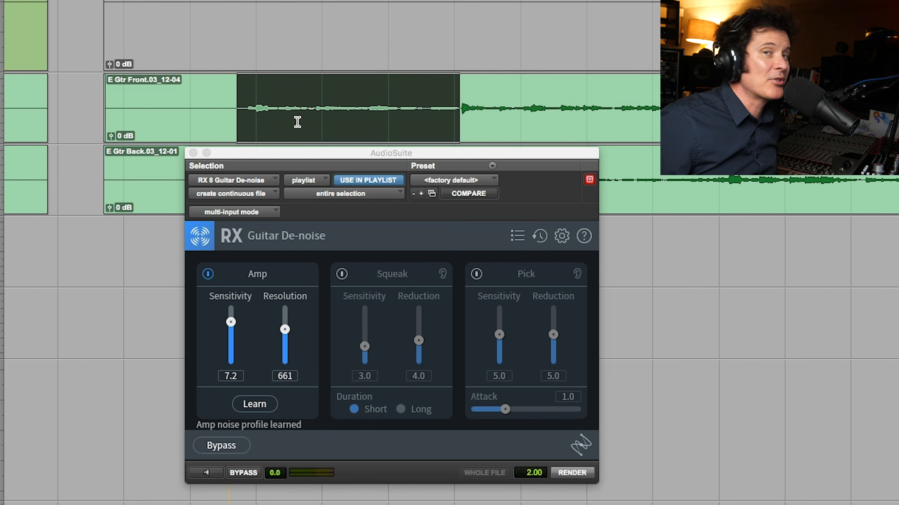
Play a further part of the E Gtr Front track, select a short stretch, and enable Squeak reduction with Sensitivity at 4.6
{"action": "left_click", "coordinate": [311, 121]}
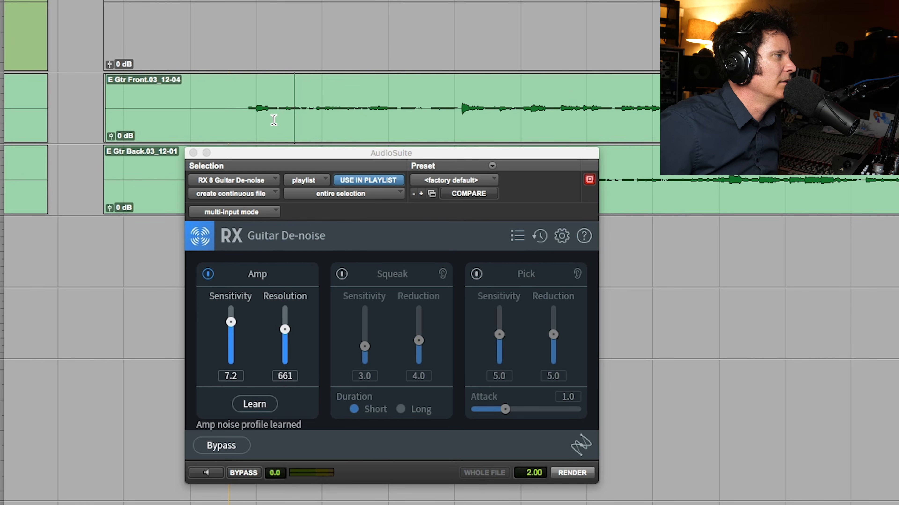
{"action": "left_click", "coordinate": [176, 109]}
{"action": "key", "text": "space"}
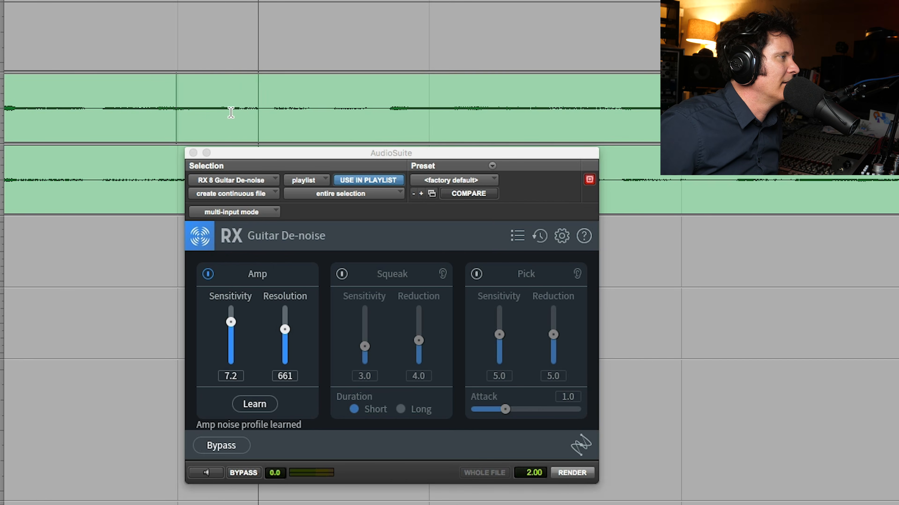
{"action": "left_click_drag", "start_coordinate": [233, 113], "coordinate": [333, 119]}
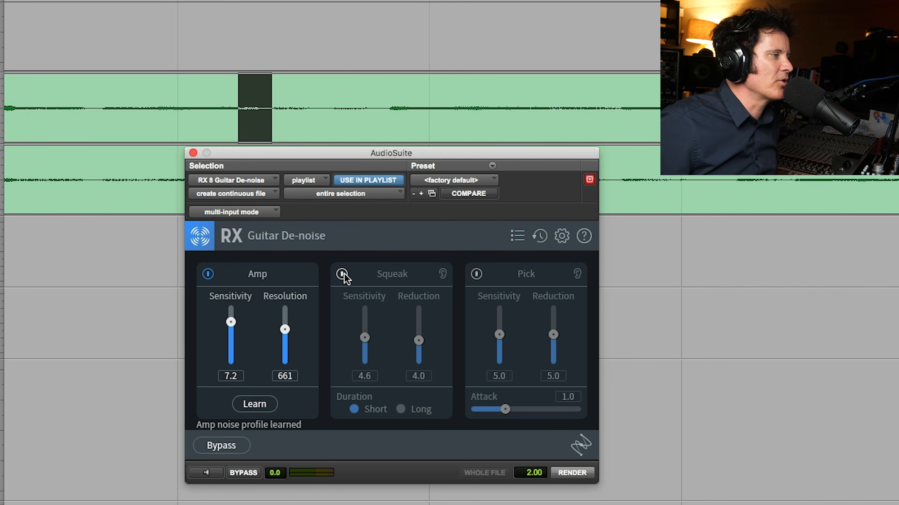
{"action": "left_click", "coordinate": [342, 274]}
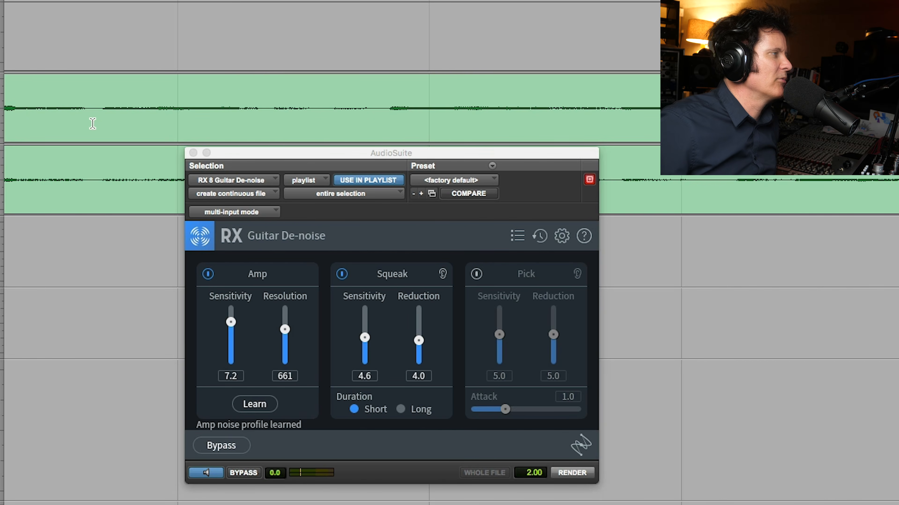
Select a longer passage around that stretch on E Gtr Front and preview it with Squeak Reduction set to 7.6
{"action": "left_click_drag", "start_coordinate": [100, 115], "coordinate": [390, 117]}
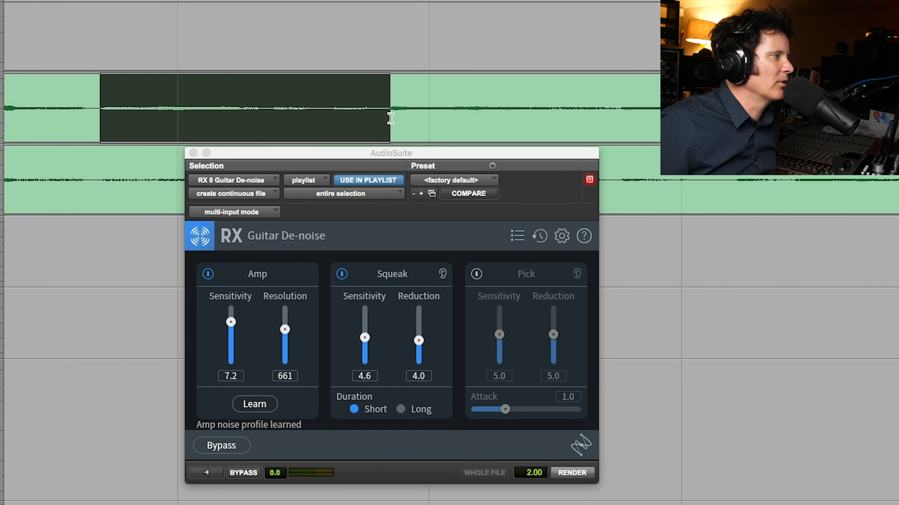
{"action": "left_click", "coordinate": [209, 476]}
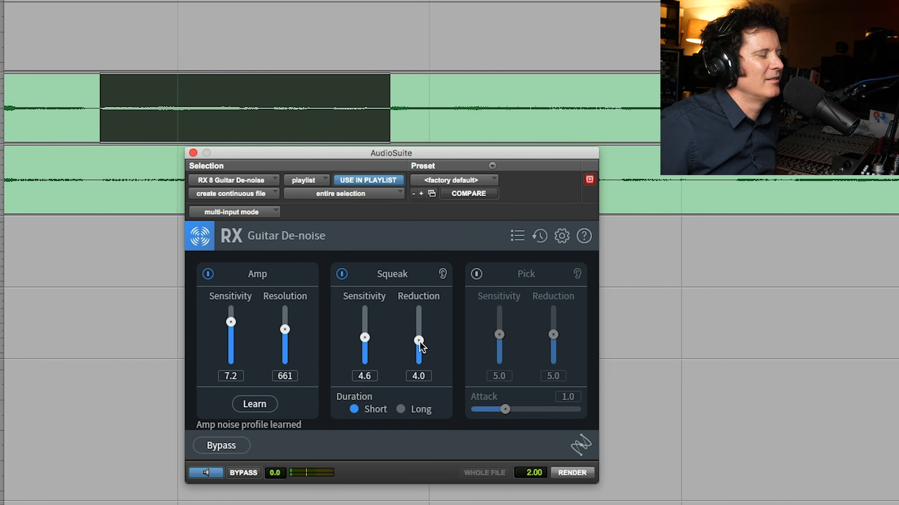
{"action": "left_click_drag", "start_coordinate": [418, 327], "coordinate": [419, 321]}
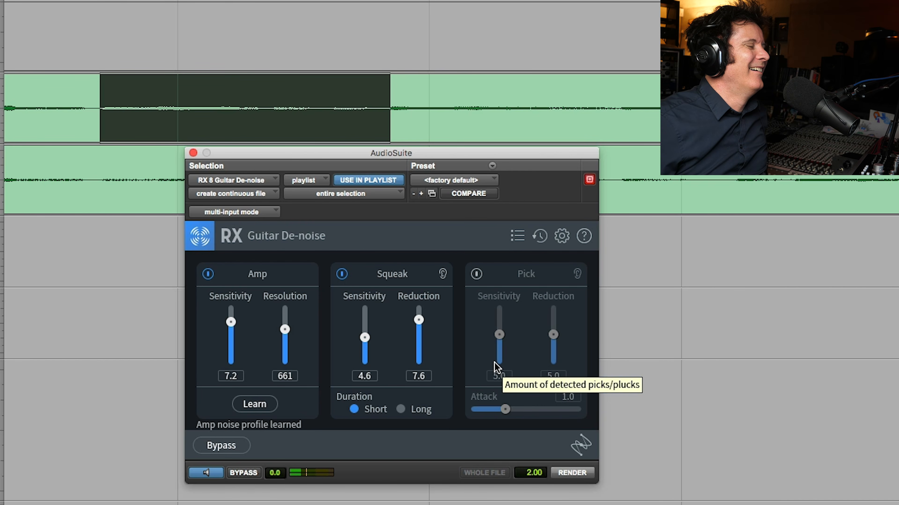
{"action": "left_click", "coordinate": [200, 474]}
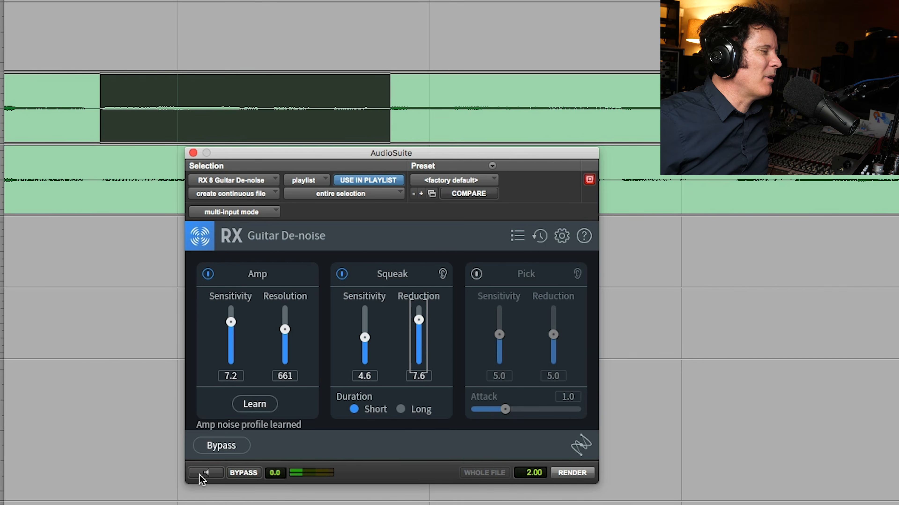
{"action": "left_click", "coordinate": [212, 474]}
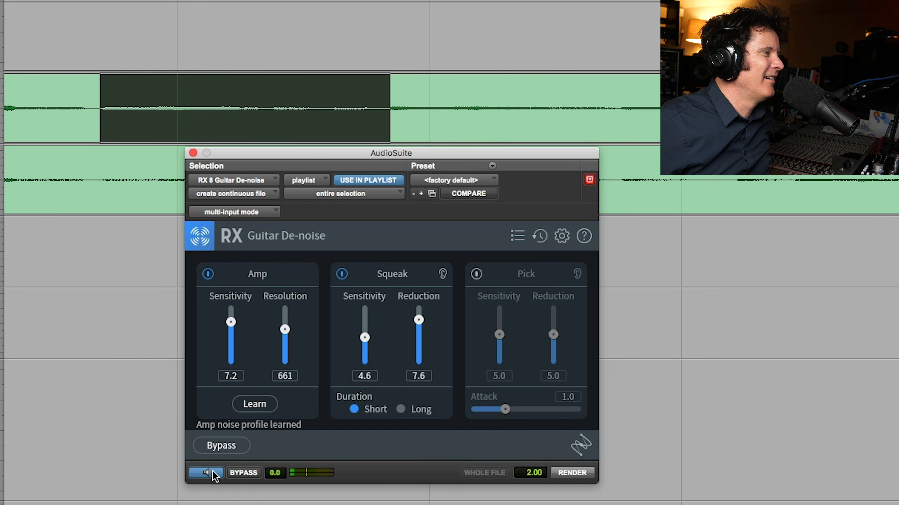
{"action": "left_click", "coordinate": [212, 474]}
Select the E Gtr Front passage from the first notes up to just before the louder attack and render Guitar De-noise on it
{"action": "key", "text": "r"}
{"action": "key", "text": "r"}
{"action": "key", "text": "r"}
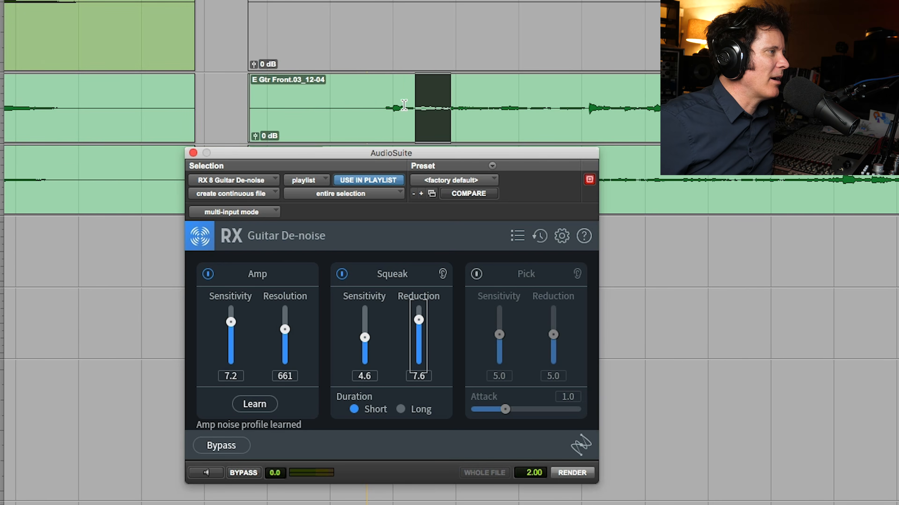
{"action": "left_click_drag", "start_coordinate": [379, 111], "coordinate": [587, 122]}
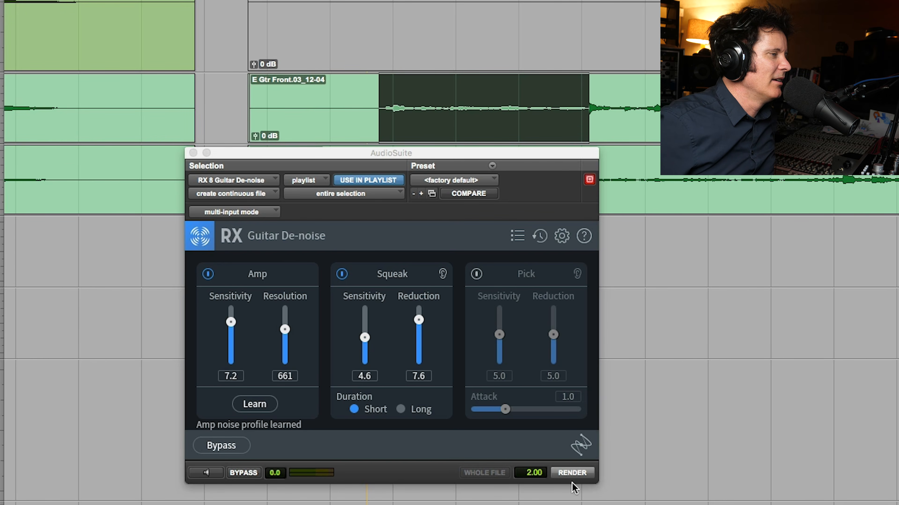
{"action": "left_click", "coordinate": [573, 474]}
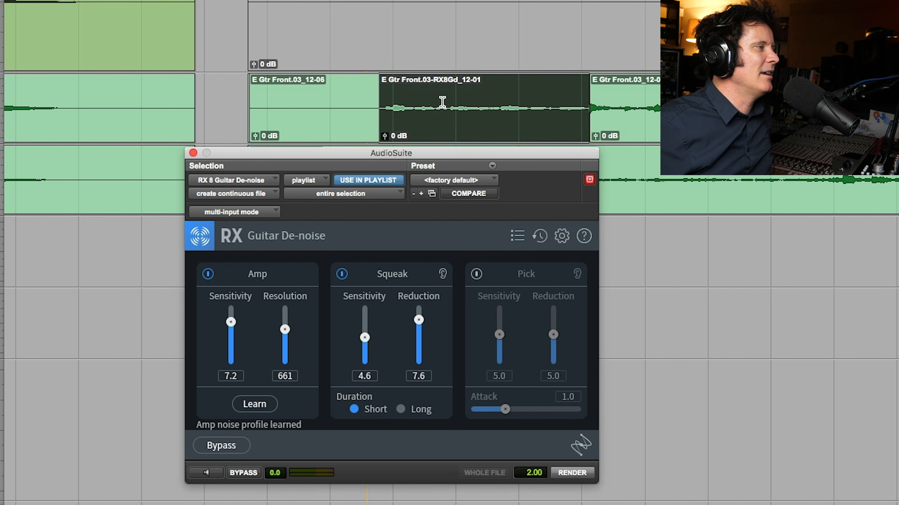
Undo the Guitar De-noise render and play the original E Gtr Front passage for comparison
{"action": "key", "text": "super+z"}
{"action": "key", "text": "space"}
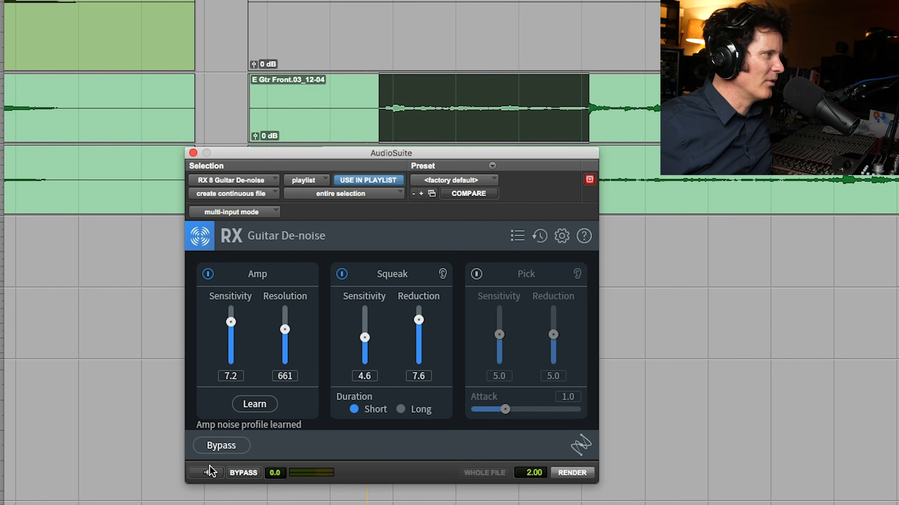
{"action": "key", "text": "space"}
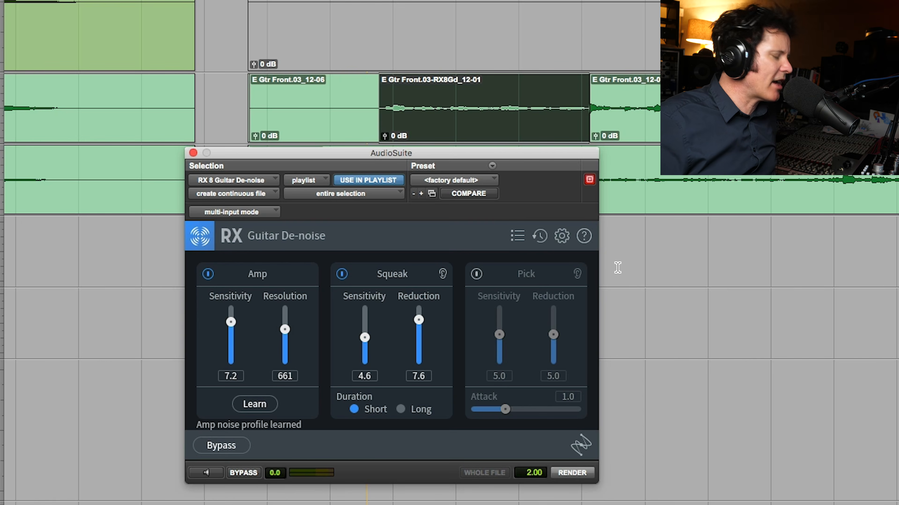
Go to the AcousticWrn.02 track and set Guitar De-noise to Pick only, with Amp and Squeak disabled
{"action": "key", "text": "r"}
{"action": "key", "text": "r"}
{"action": "key", "text": "r"}
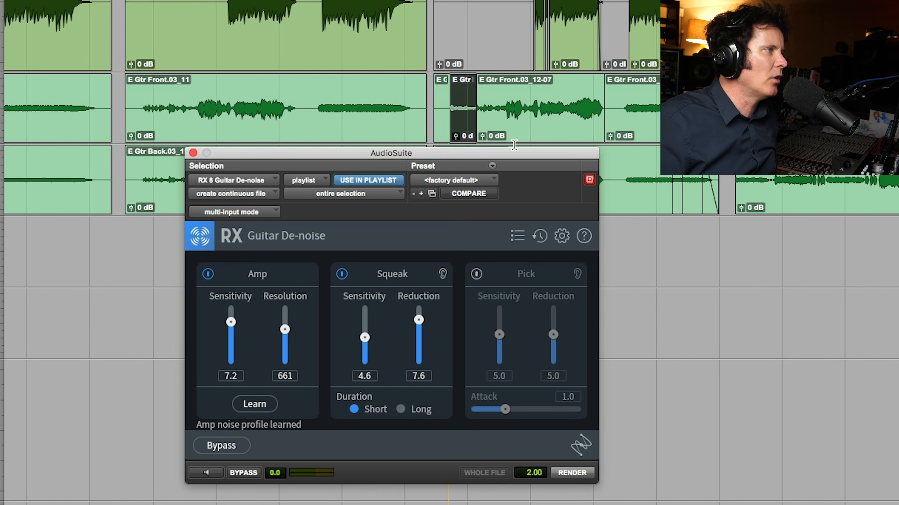
{"action": "key", "text": "r"}
{"action": "key", "text": "r"}
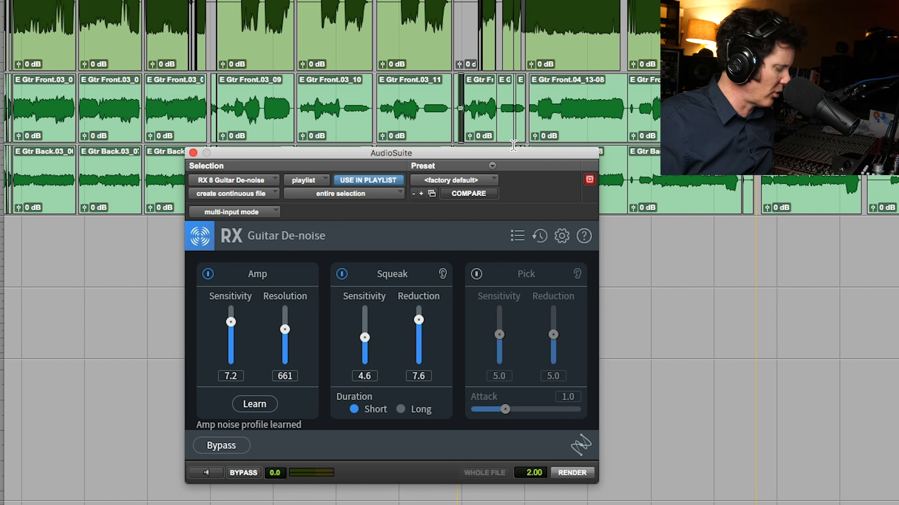
{"action": "key", "text": "r"}
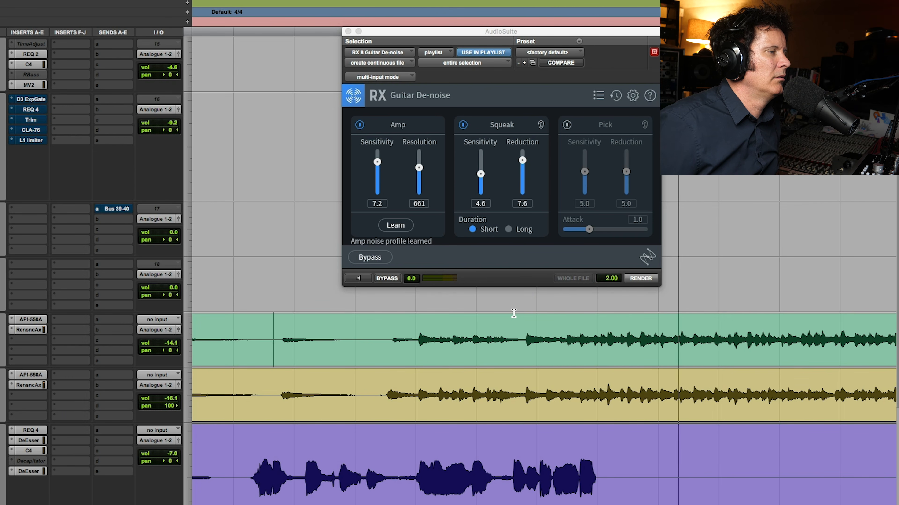
{"action": "key", "text": "r"}
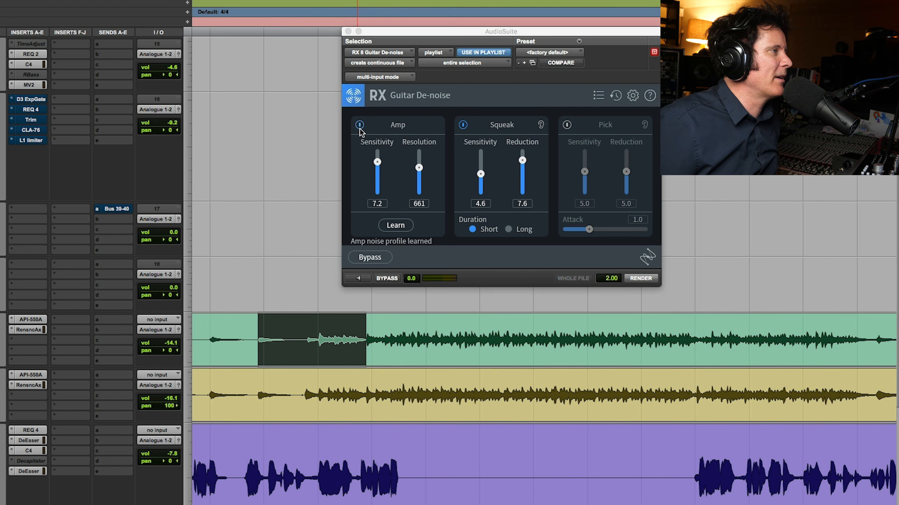
{"action": "left_click", "coordinate": [359, 125]}
{"action": "left_click", "coordinate": [567, 124]}
{"action": "left_click", "coordinate": [463, 125]}
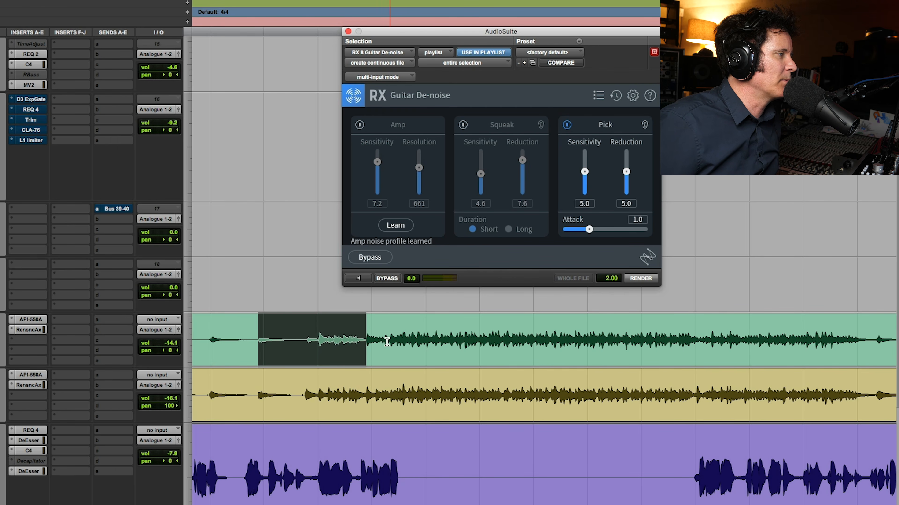
Select a short stretch early in the continuous playing on AcousticWrn.02 and preview it with Pick Reduction set to 8.6
{"action": "left_click_drag", "start_coordinate": [384, 336], "coordinate": [428, 341]}
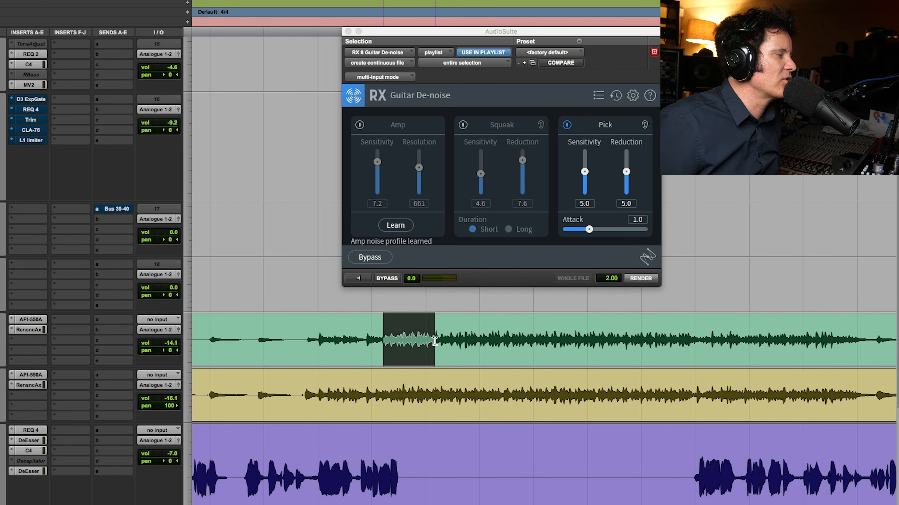
{"action": "left_click", "coordinate": [358, 278]}
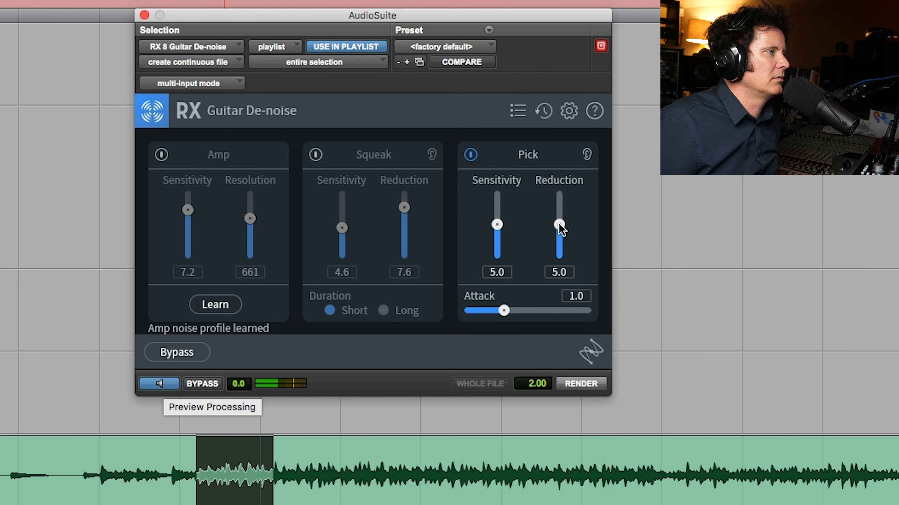
{"action": "left_click_drag", "start_coordinate": [561, 204], "coordinate": [561, 200]}
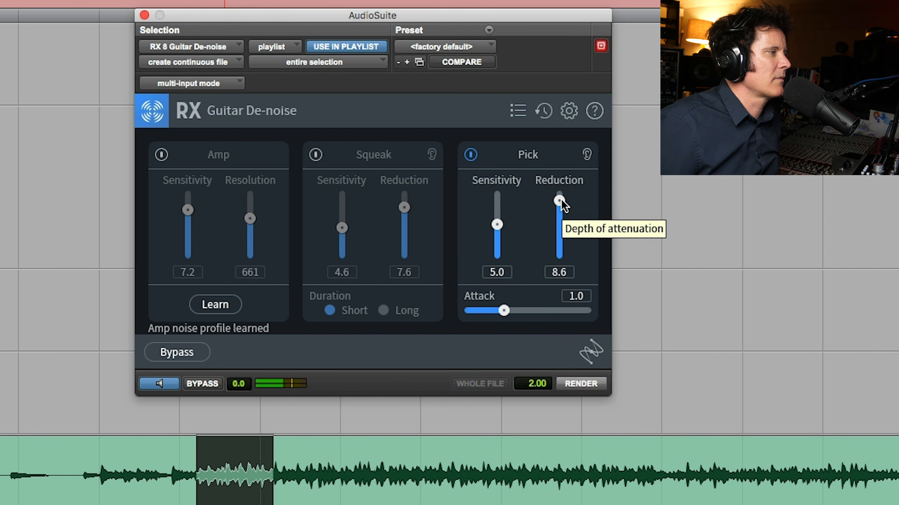
Play the selected acoustic guitar stretch unprocessed and compare it with the Pick reduction preview
{"action": "left_click", "coordinate": [167, 383]}
{"action": "key", "text": "space"}
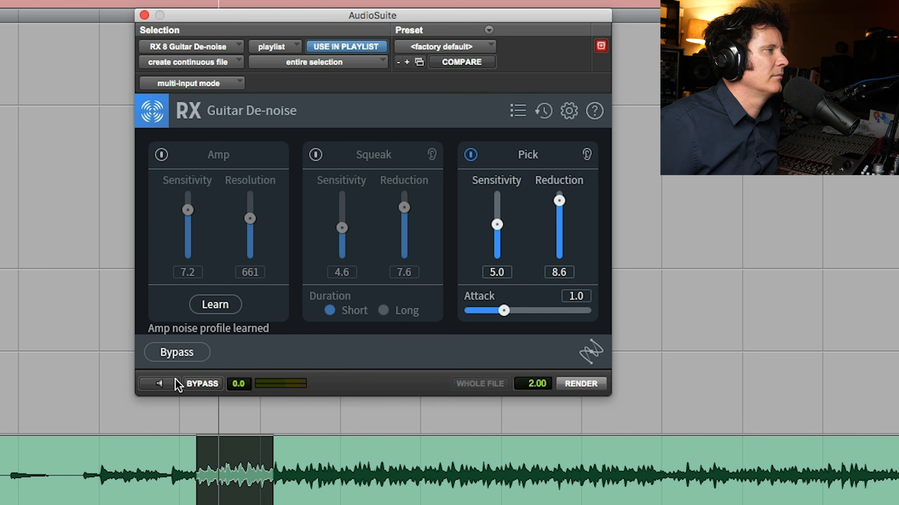
{"action": "left_click", "coordinate": [164, 385]}
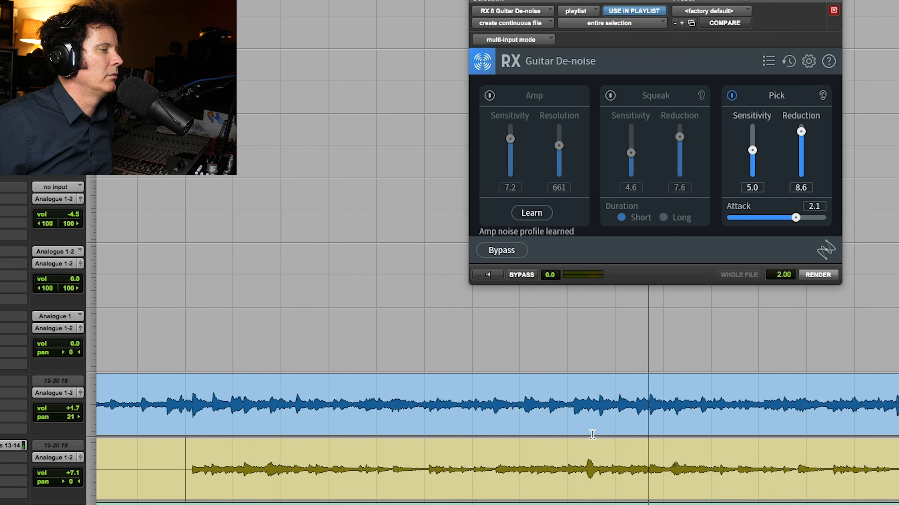
Select a long passage from the start of the AcousticOutr.02 clip and preview it with Pick Reduction at 6.8 and Attack at 2.4
{"action": "left_click", "coordinate": [796, 485], "text": "shift"}
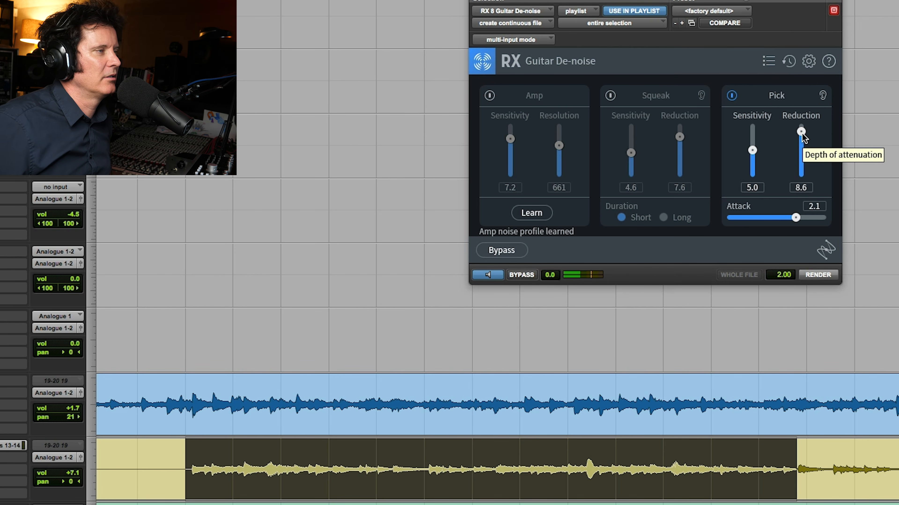
{"action": "left_click_drag", "start_coordinate": [801, 132], "coordinate": [802, 137]}
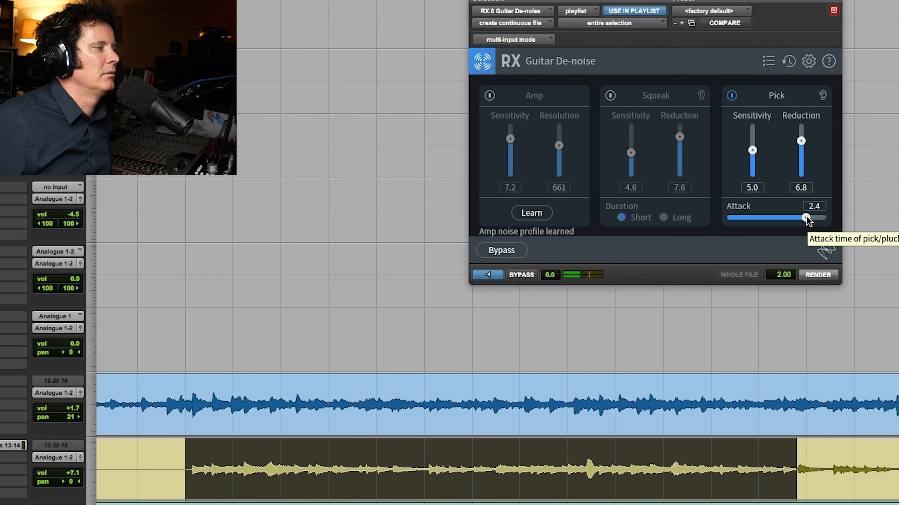
{"action": "left_click", "coordinate": [502, 276]}
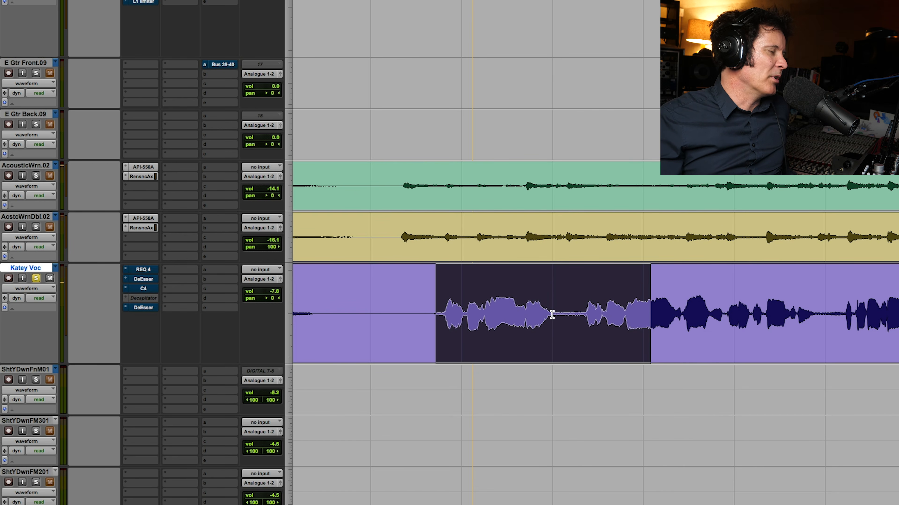
Listen to the noise-only gaps between phrases on the lead vocal track and select the gap after the first sung phrase
{"action": "left_click_drag", "start_coordinate": [551, 315], "coordinate": [581, 323]}
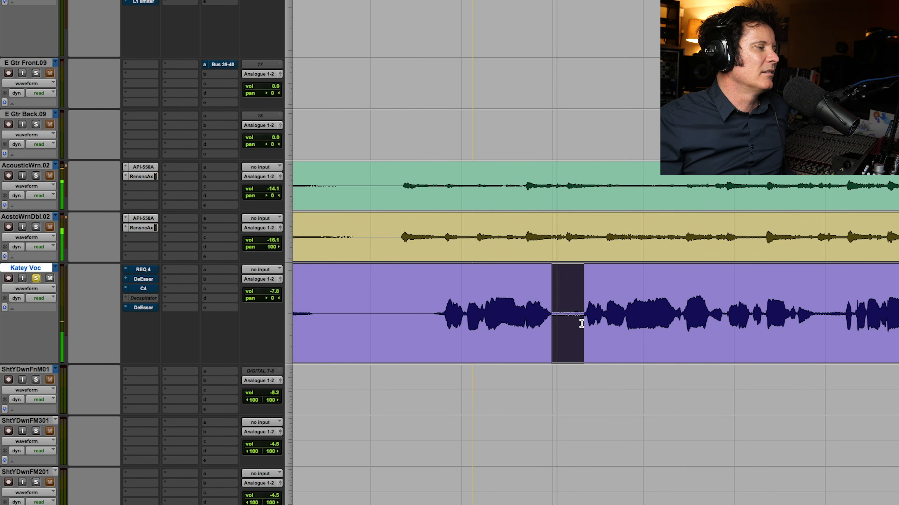
{"action": "left_click", "coordinate": [556, 320], "text": "shift"}
{"action": "left_click_drag", "start_coordinate": [813, 315], "coordinate": [843, 317]}
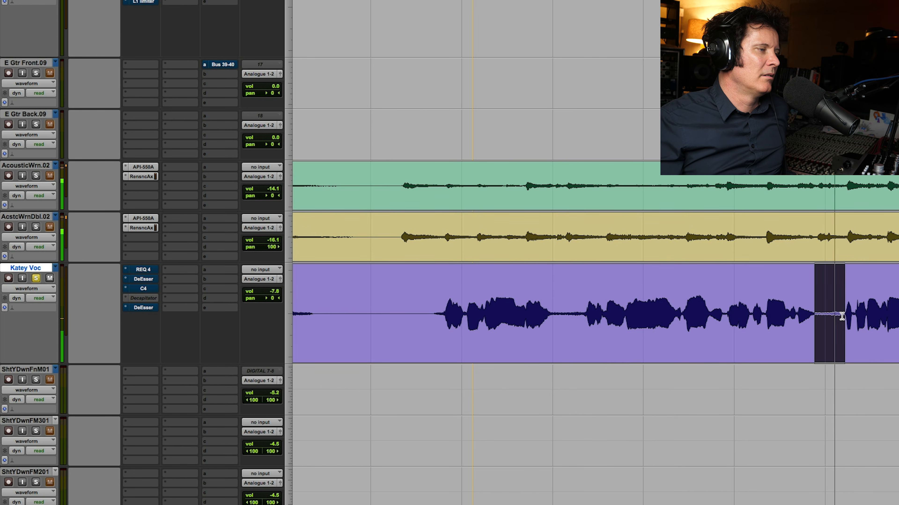
{"action": "left_click", "coordinate": [815, 318], "text": "shift"}
{"action": "left_click_drag", "start_coordinate": [815, 318], "coordinate": [831, 318]}
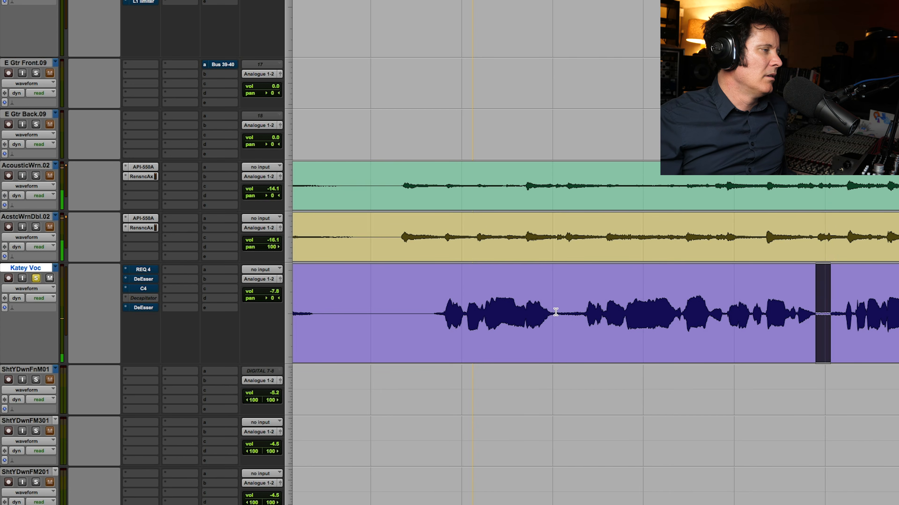
{"action": "left_click_drag", "start_coordinate": [551, 315], "coordinate": [583, 317]}
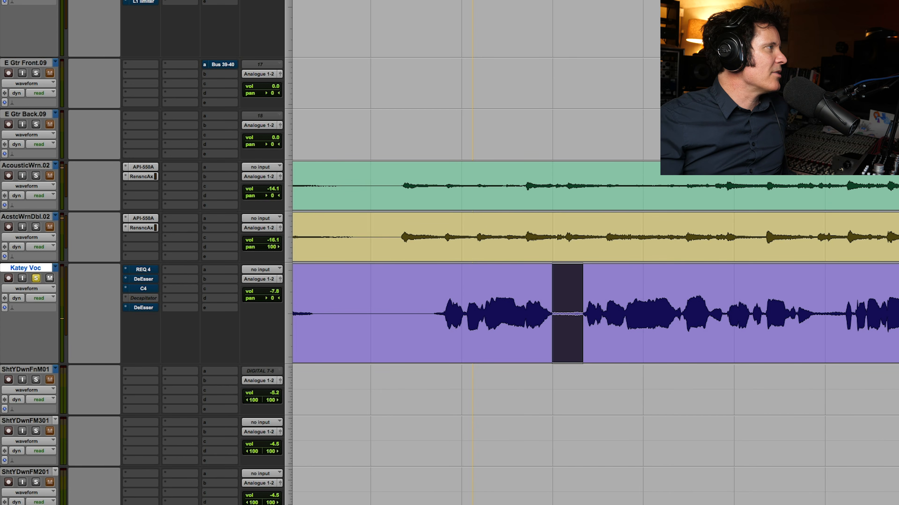
Preview the vocal noise gap in De-hum with Filter Q set to 71.8 and Slope set to 0.8
{"action": "left_click", "coordinate": [173, 0]}
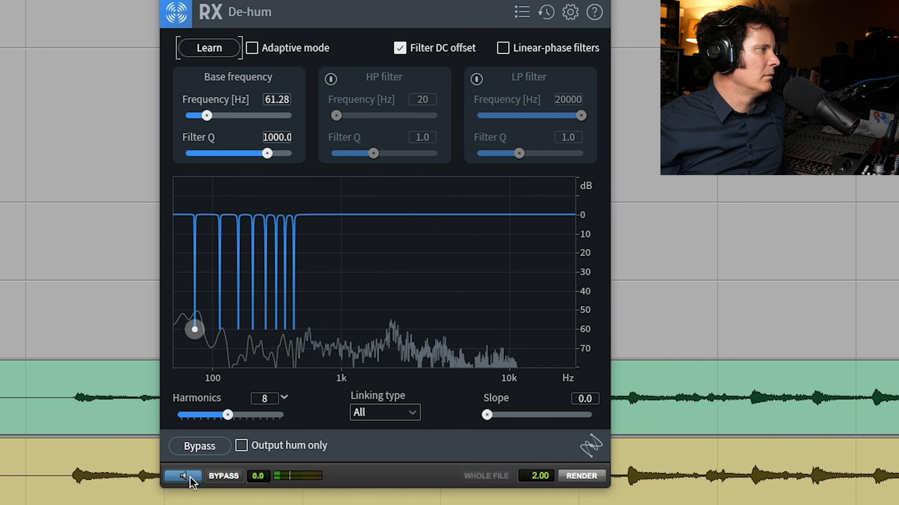
{"action": "left_click_drag", "start_coordinate": [267, 153], "coordinate": [219, 153]}
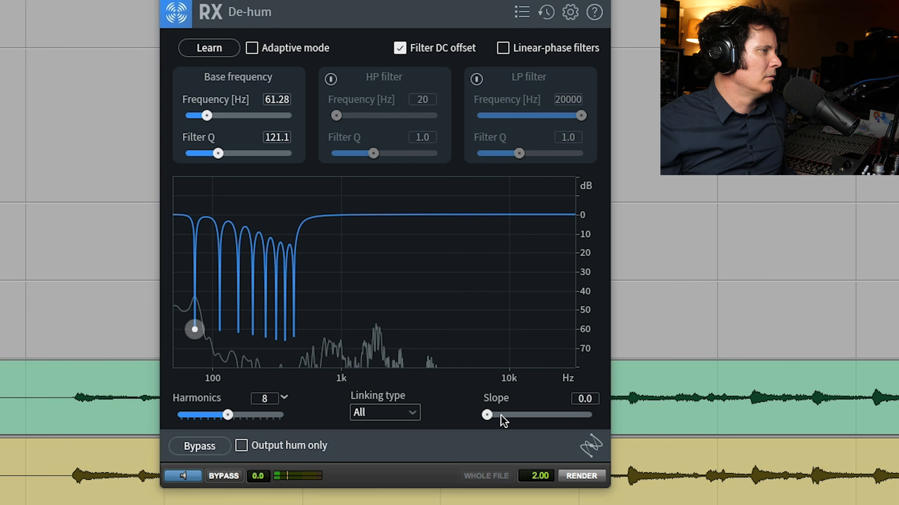
{"action": "left_click_drag", "start_coordinate": [487, 415], "coordinate": [558, 415]}
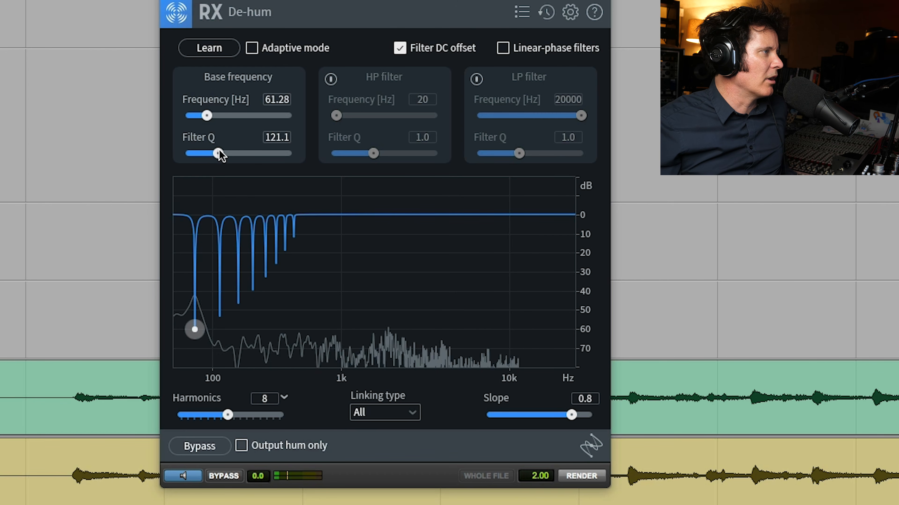
{"action": "left_click_drag", "start_coordinate": [219, 153], "coordinate": [206, 153]}
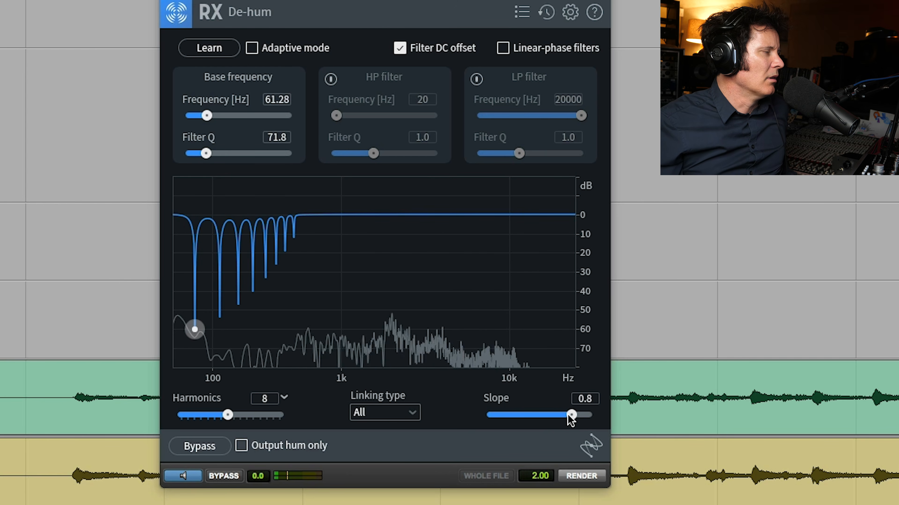
{"action": "left_click", "coordinate": [194, 482]}
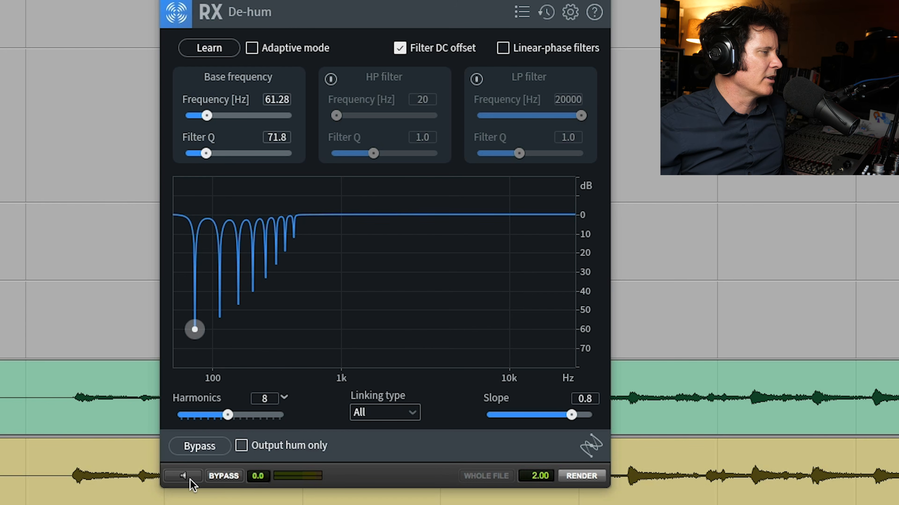
Preview the sung vocal through De-hum and compare it with the unprocessed playback
{"action": "left_click", "coordinate": [190, 480]}
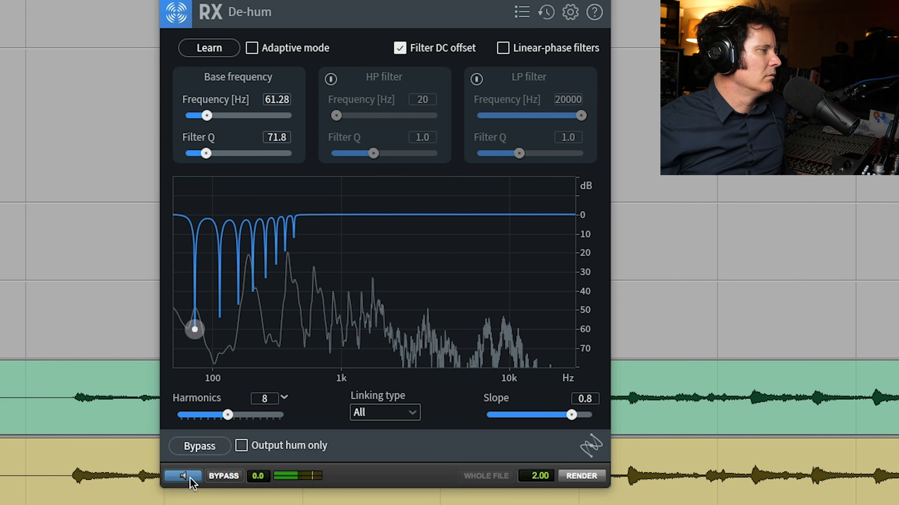
{"action": "left_click", "coordinate": [190, 479]}
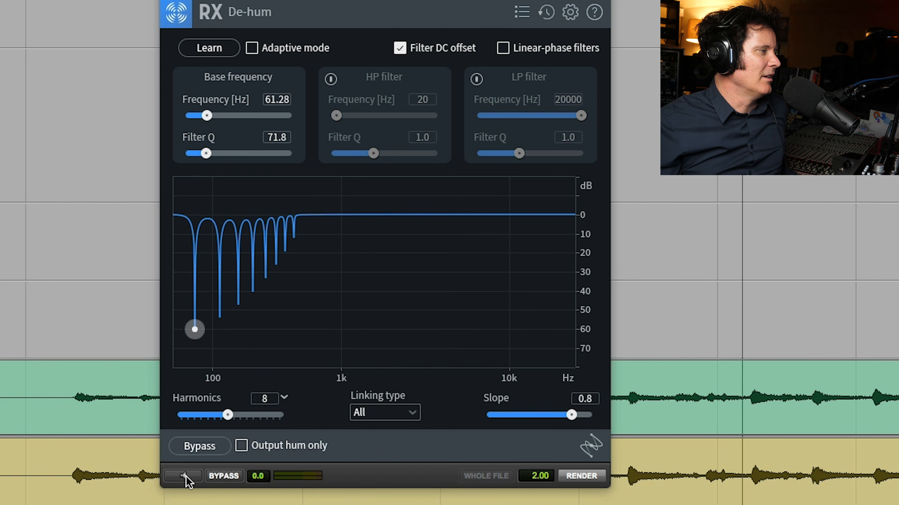
{"action": "left_click", "coordinate": [184, 476]}
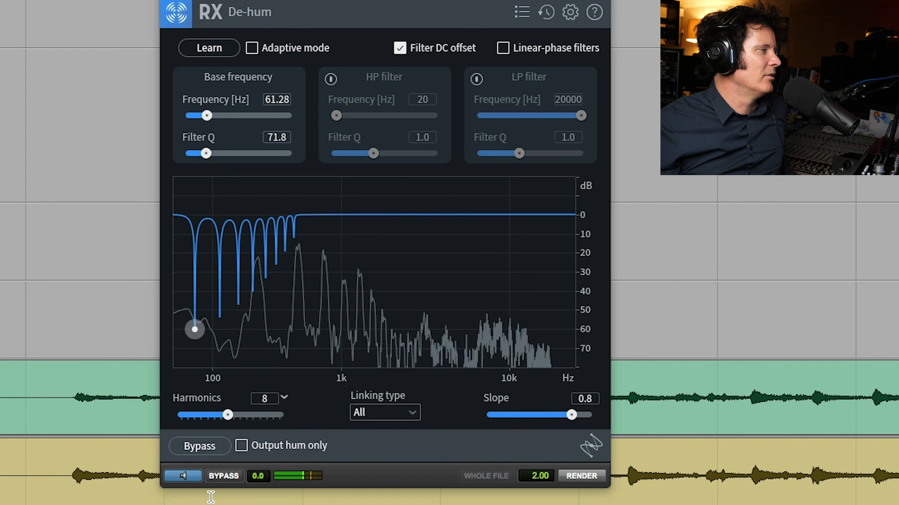
Refine De-hum during the vocal preview with Slope at 0.9, Filter Q at 47.2 and base Frequency at 60.69 Hz
{"action": "left_click_drag", "start_coordinate": [571, 416], "coordinate": [577, 414]}
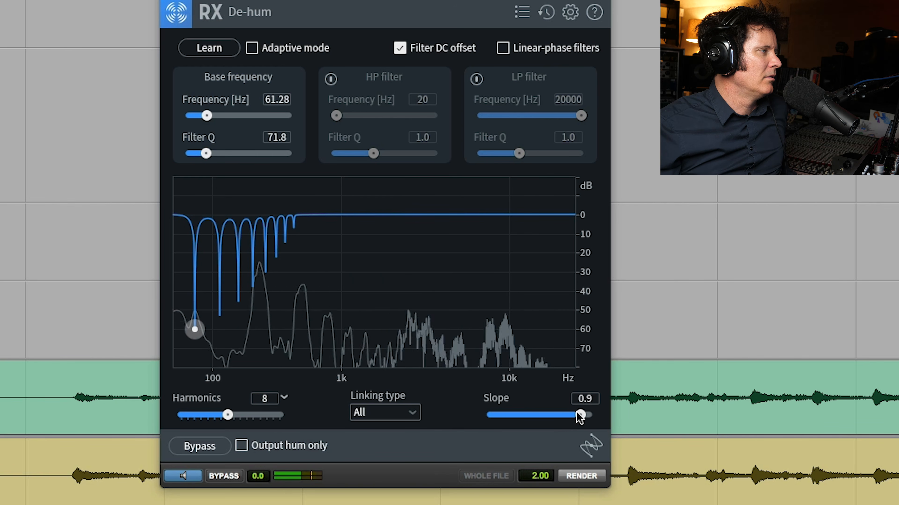
{"action": "left_click_drag", "start_coordinate": [577, 413], "coordinate": [581, 413]}
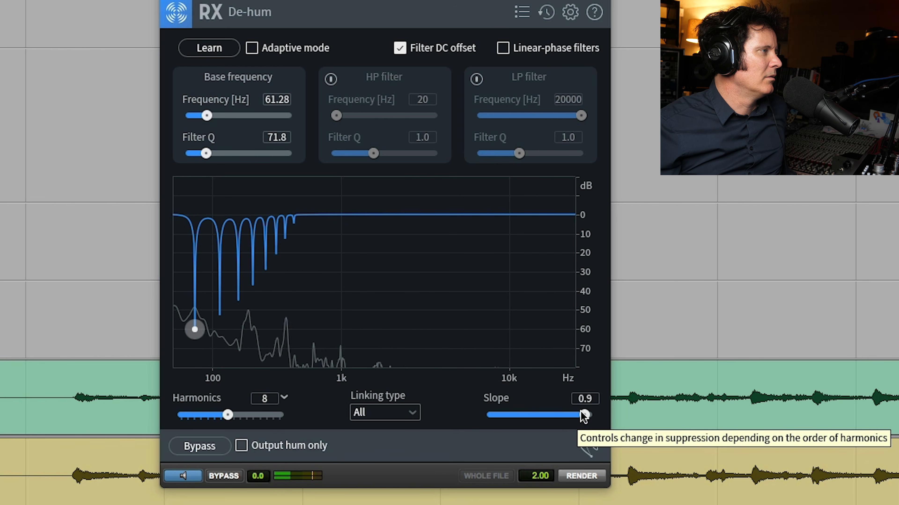
{"action": "left_click", "coordinate": [204, 154]}
{"action": "left_click_drag", "start_coordinate": [204, 155], "coordinate": [195, 154]}
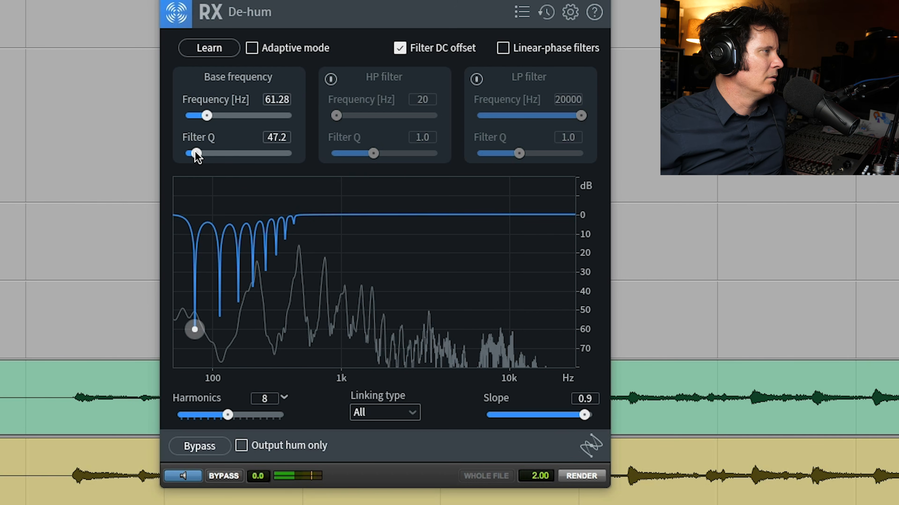
{"action": "left_click_drag", "start_coordinate": [207, 116], "coordinate": [204, 115]}
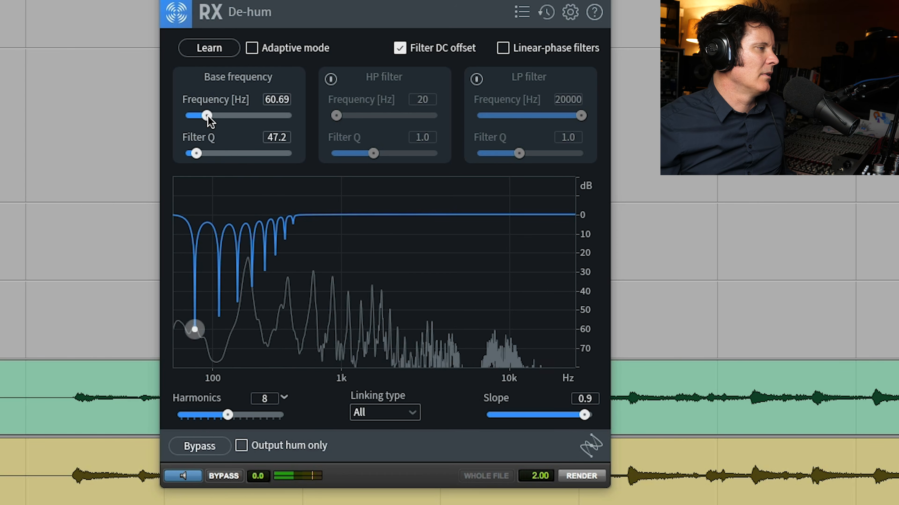
{"action": "key", "text": "space"}
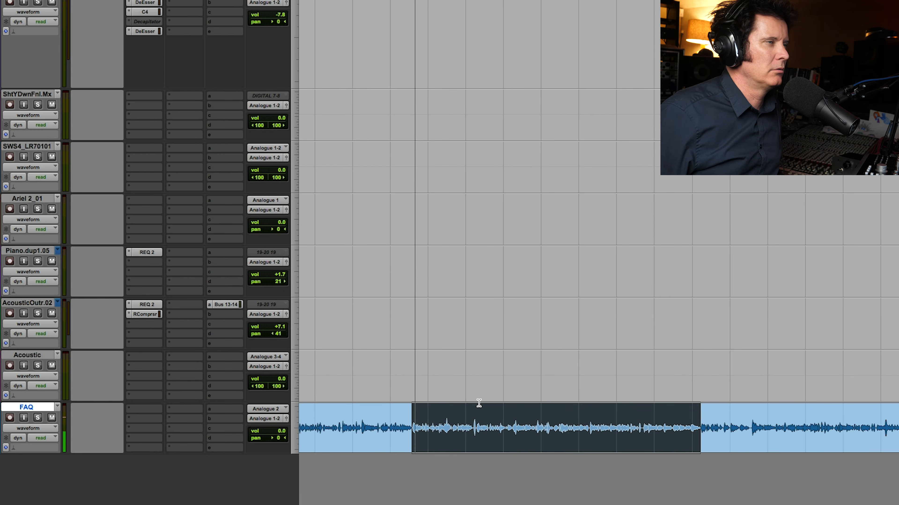
Select a long passage on the FAQ voice track and listen to its unprocessed start in the RX editor
{"action": "left_click_drag", "start_coordinate": [395, 433], "coordinate": [601, 405]}
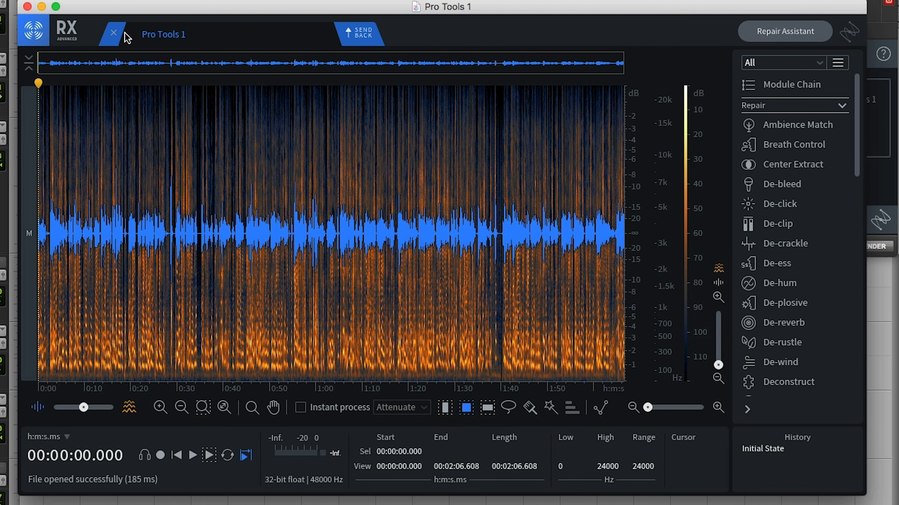
{"action": "key", "text": "space"}
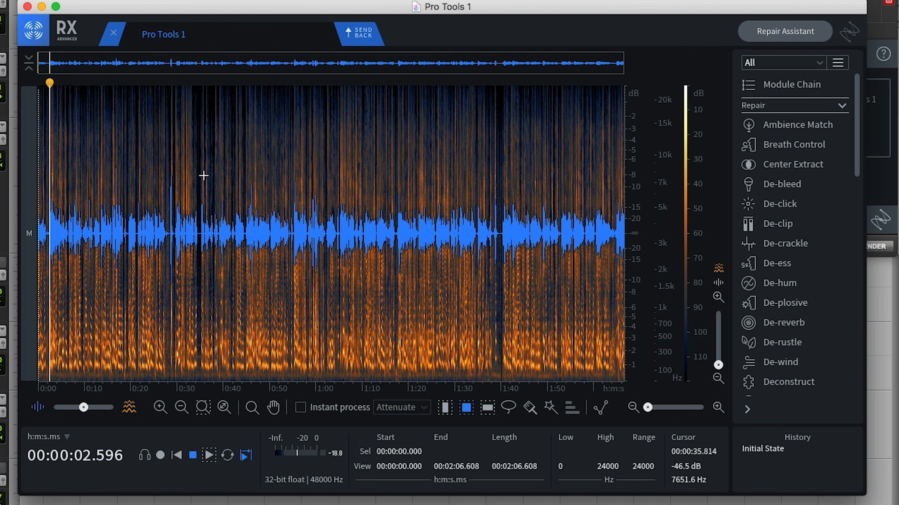
{"action": "key", "text": "space"}
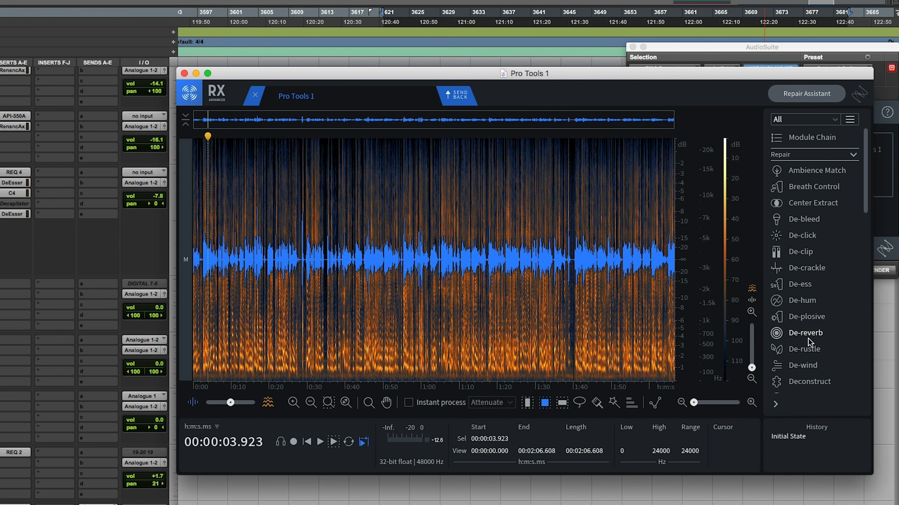
Open the De-reverb module, preview its effect on the voice and compare it with the unprocessed playback
{"action": "left_click", "coordinate": [807, 334]}
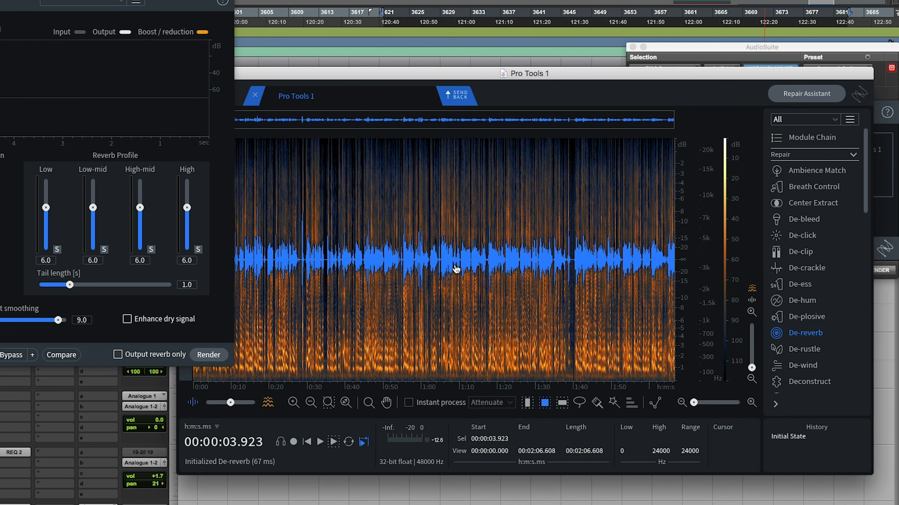
{"action": "left_click_drag", "start_coordinate": [203, 0], "coordinate": [594, 21]}
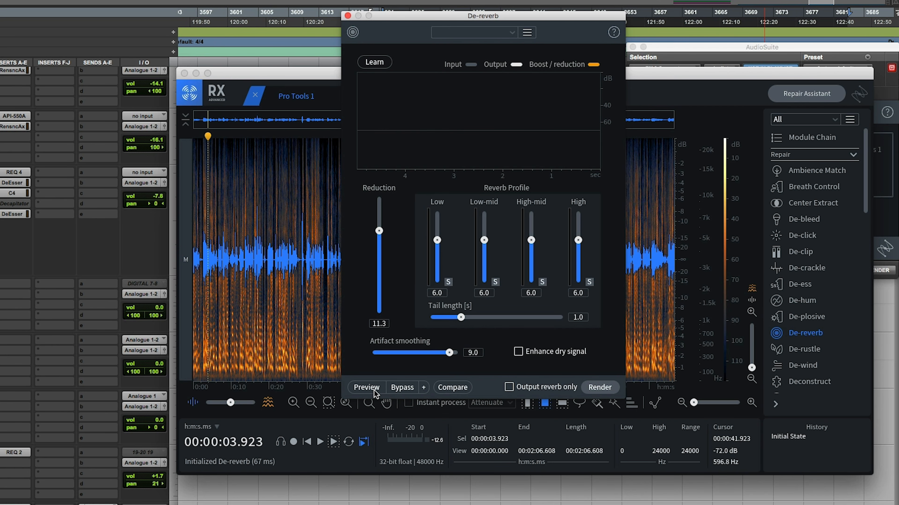
{"action": "left_click", "coordinate": [367, 387]}
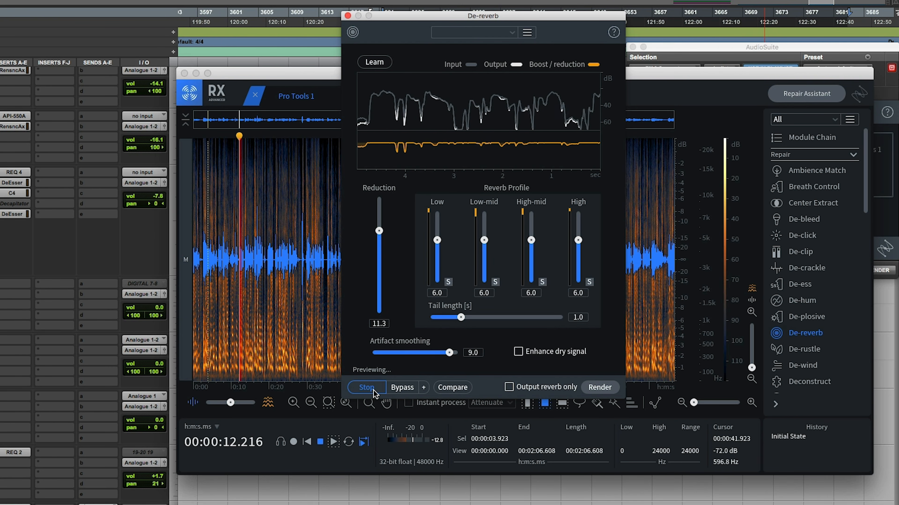
{"action": "left_click", "coordinate": [373, 390]}
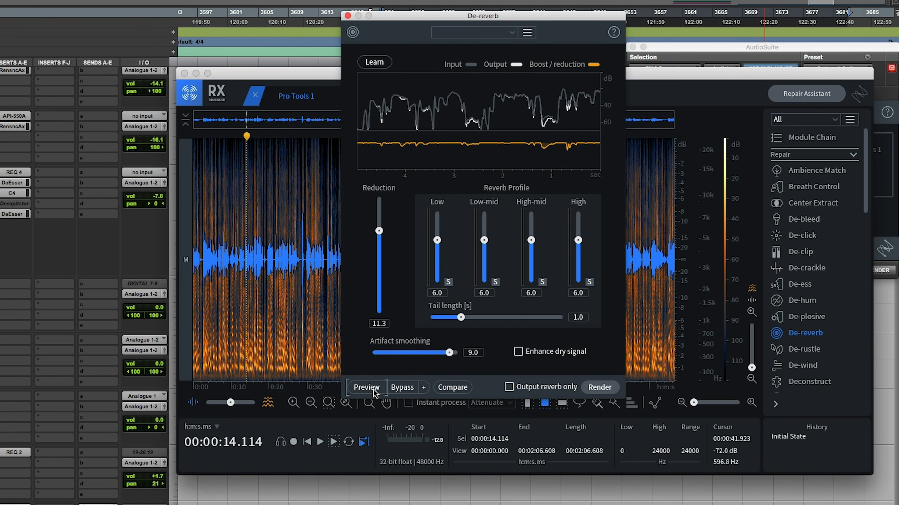
{"action": "key", "text": "space"}
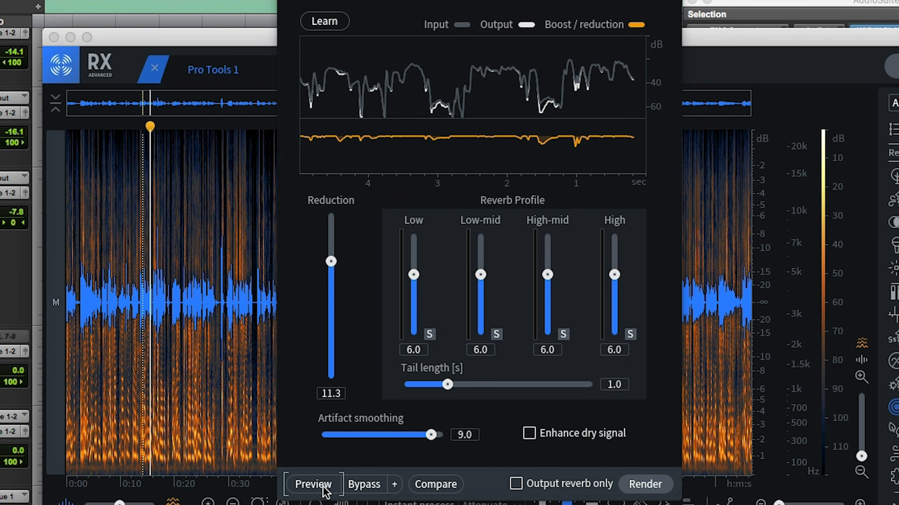
Preview the voice through De-reverb again with Reduction raised to 12.4
{"action": "left_click", "coordinate": [312, 485]}
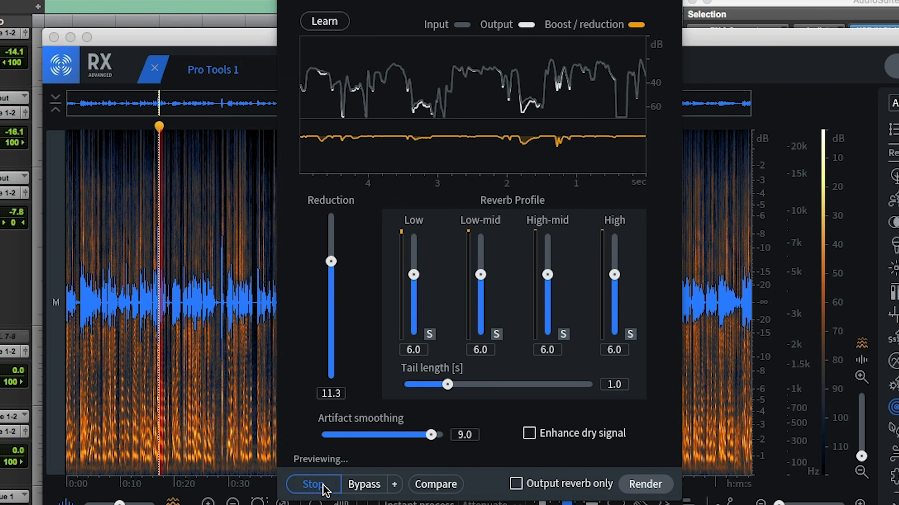
{"action": "left_click_drag", "start_coordinate": [332, 265], "coordinate": [331, 258]}
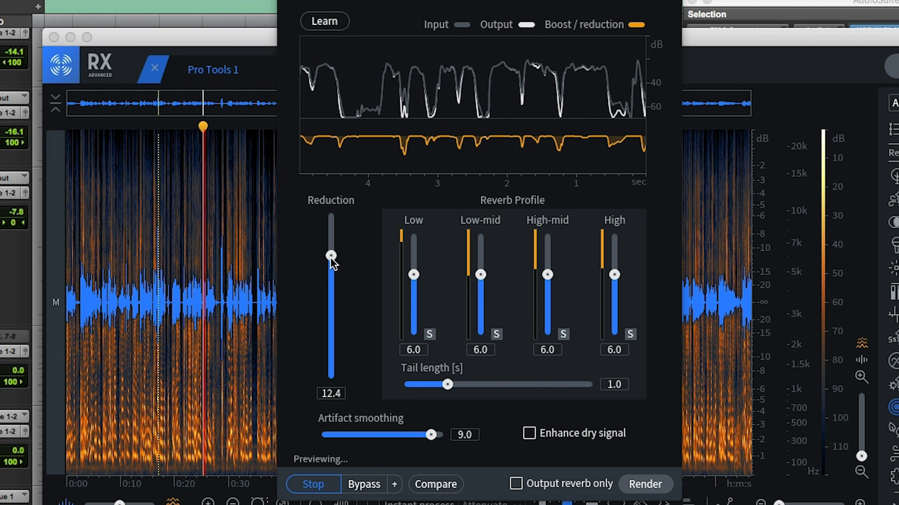
{"action": "left_click", "coordinate": [329, 486]}
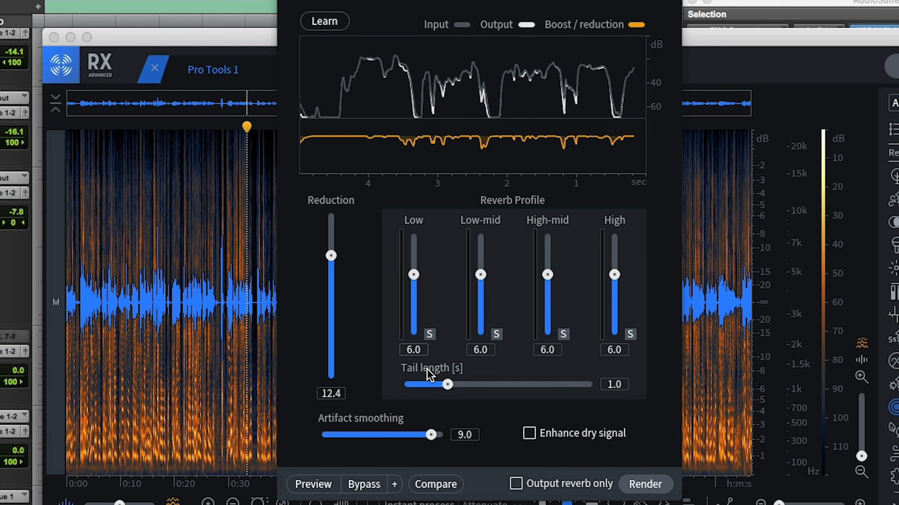
Audition the Low and Low-mid Reverb Profile bands in solo during the De-reverb preview
{"action": "left_click", "coordinate": [429, 334]}
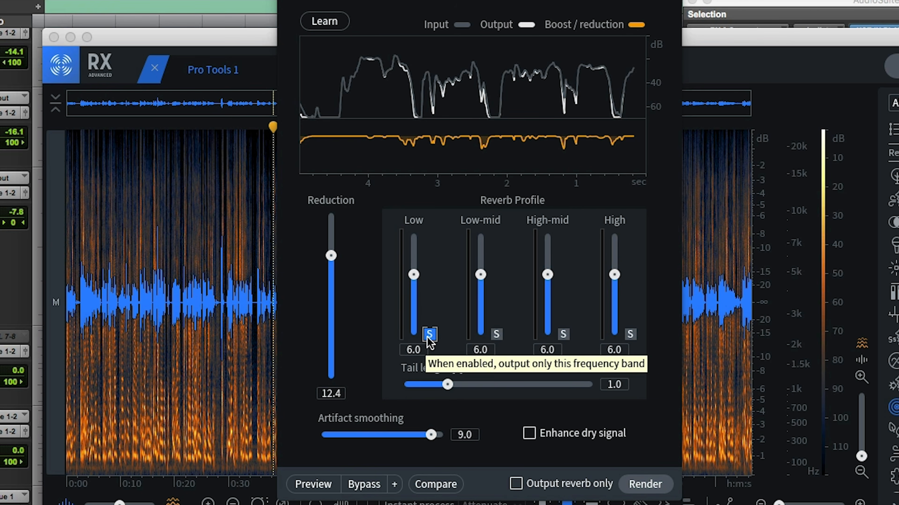
{"action": "left_click", "coordinate": [320, 484]}
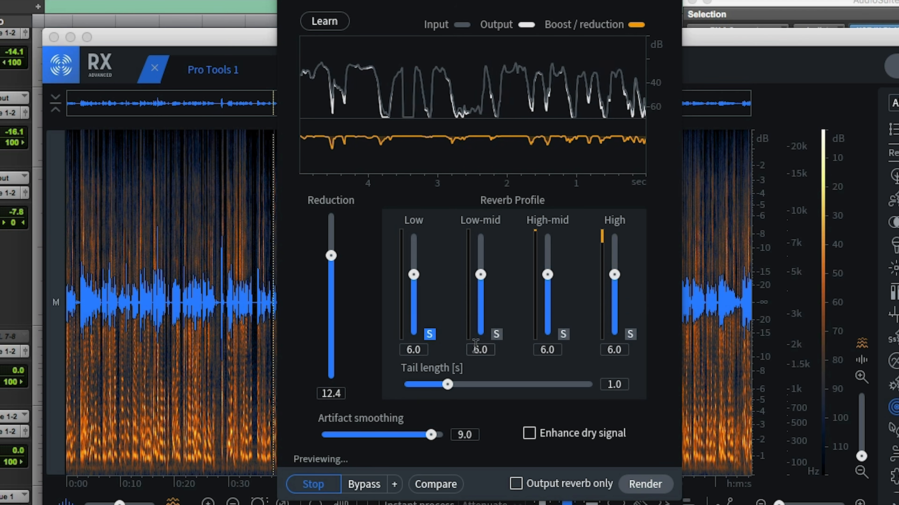
{"action": "left_click", "coordinate": [496, 334]}
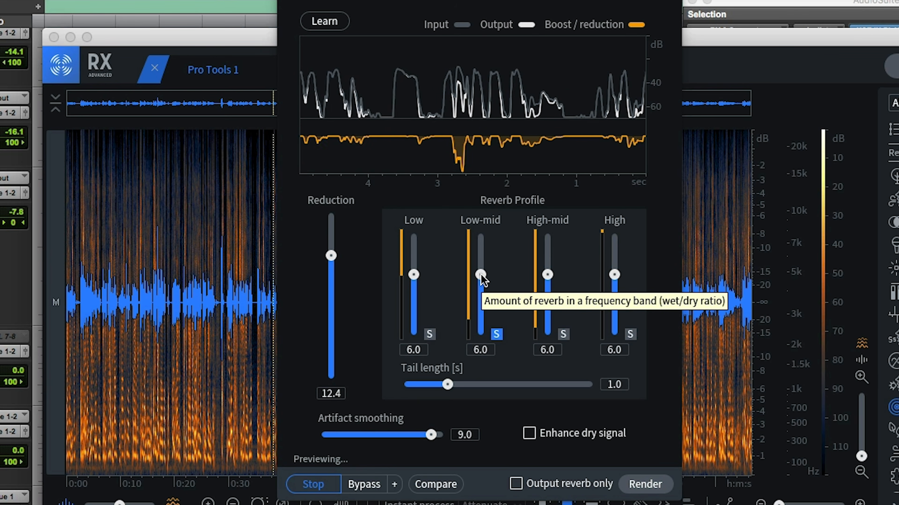
Set the Reverb Profile to High-mid 8.7, Low-mid 7.5 and Low 7.6, soloing High-mid while starting its adjustment
{"action": "left_click", "coordinate": [563, 334]}
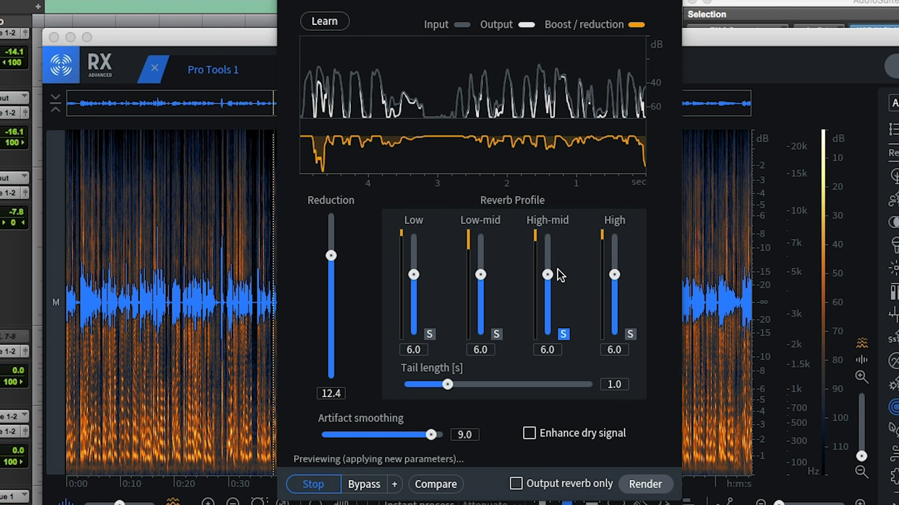
{"action": "left_click_drag", "start_coordinate": [547, 273], "coordinate": [547, 262]}
{"action": "left_click", "coordinate": [563, 334]}
{"action": "left_click_drag", "start_coordinate": [550, 253], "coordinate": [543, 240]}
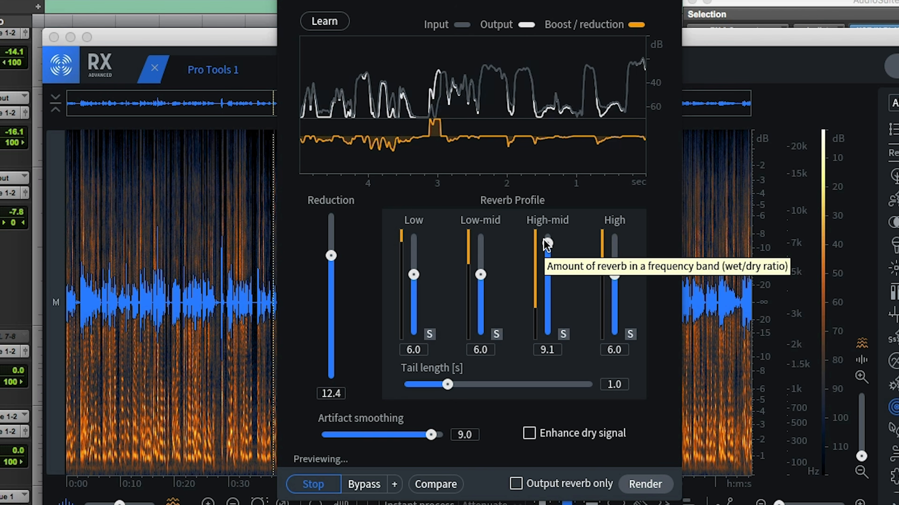
{"action": "left_click_drag", "start_coordinate": [543, 240], "coordinate": [544, 245]}
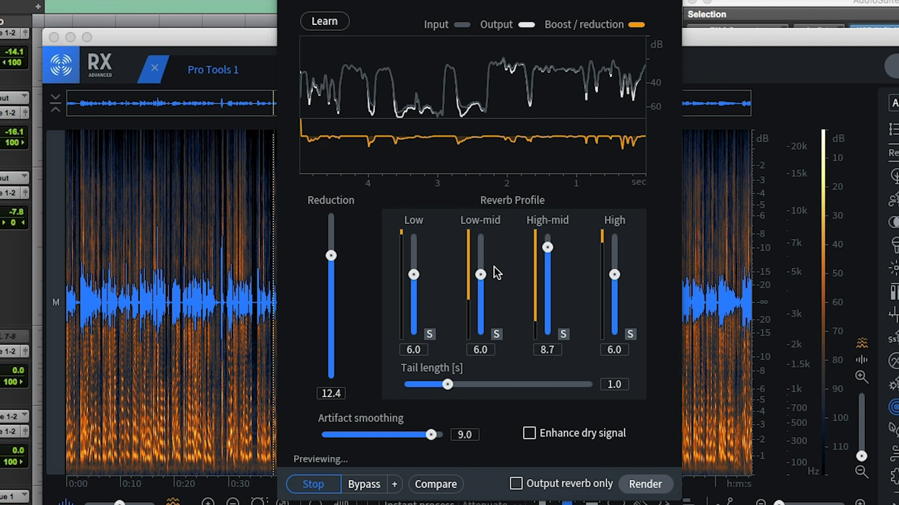
{"action": "left_click_drag", "start_coordinate": [481, 274], "coordinate": [486, 261]}
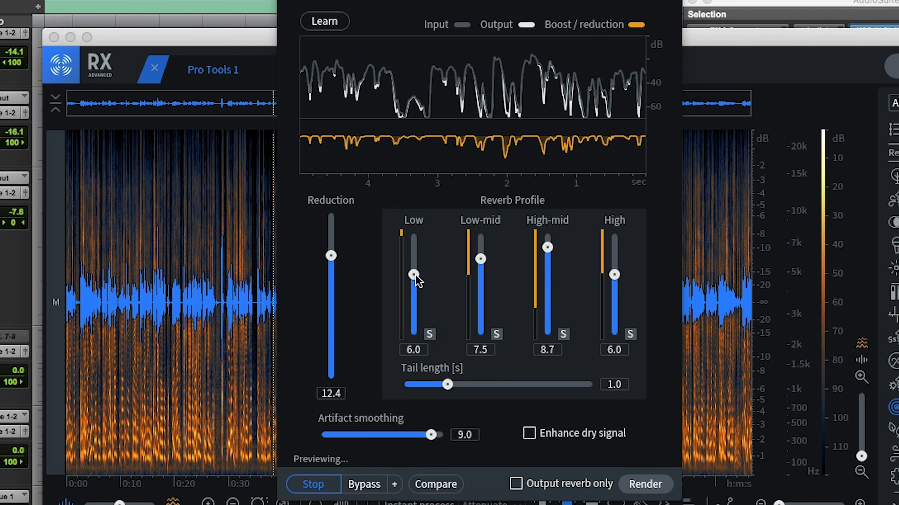
{"action": "left_click_drag", "start_coordinate": [414, 275], "coordinate": [414, 258]}
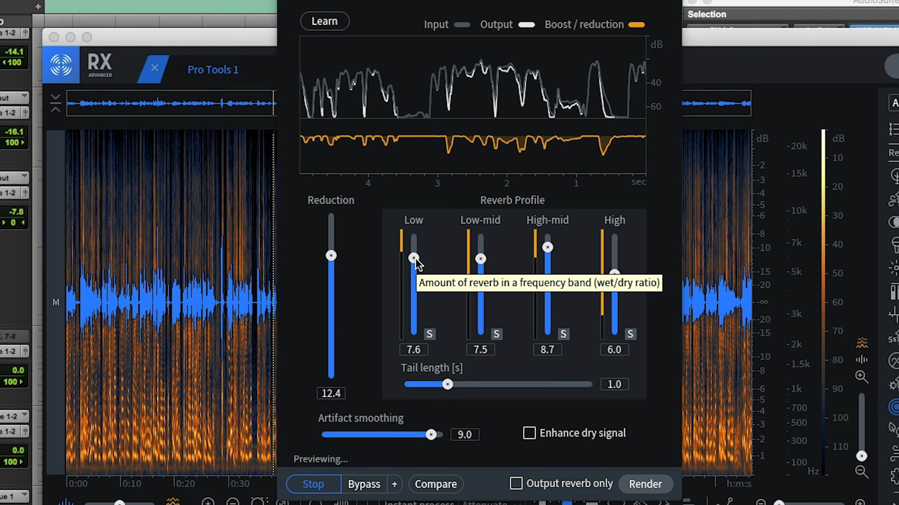
Set Reduction to 13.4 and Artifact smoothing to 9.9, and check the removed signal with Output reverb only
{"action": "left_click_drag", "start_coordinate": [332, 263], "coordinate": [332, 259]}
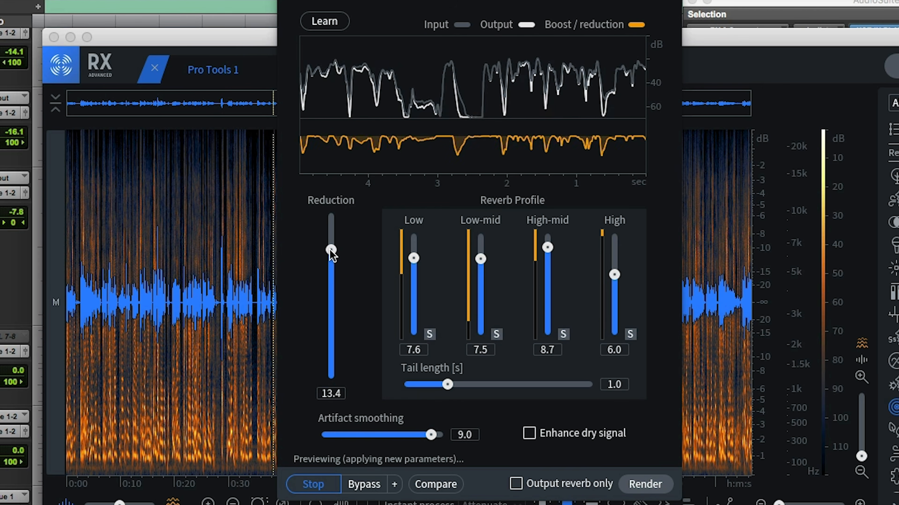
{"action": "left_click_drag", "start_coordinate": [431, 435], "coordinate": [442, 437]}
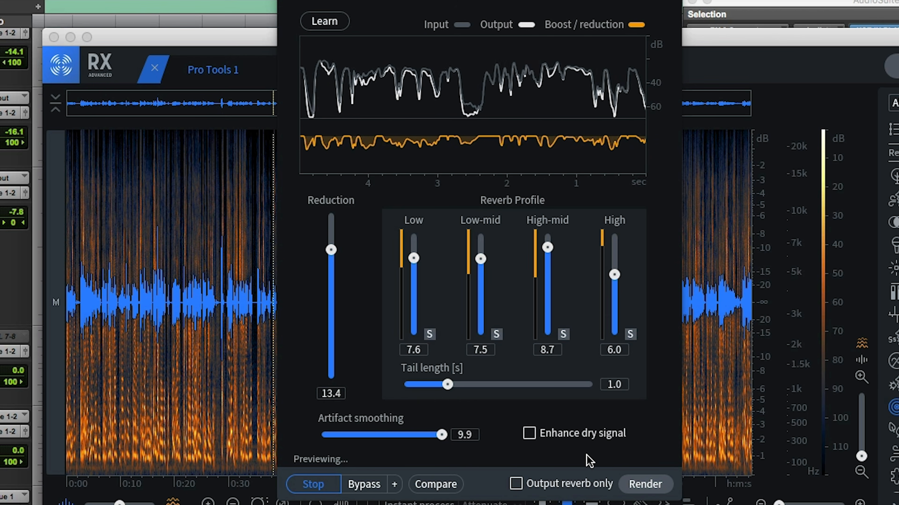
{"action": "left_click", "coordinate": [517, 484]}
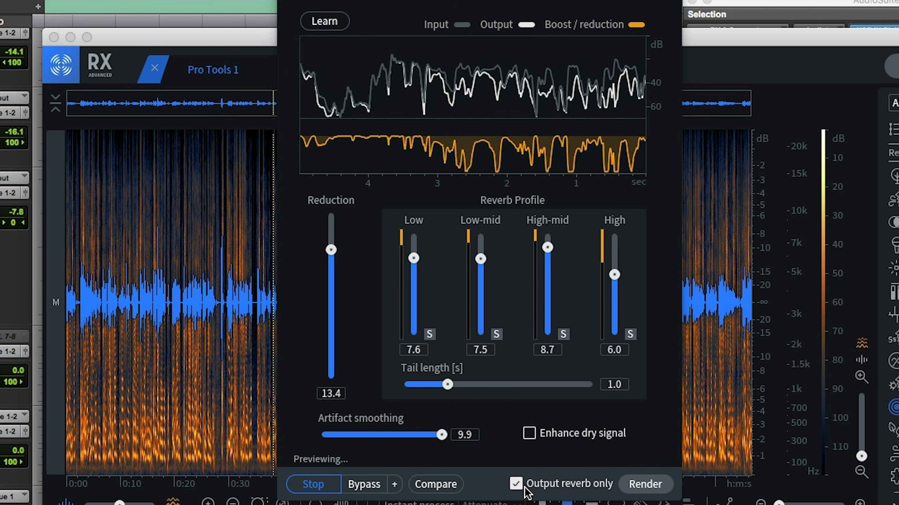
{"action": "left_click", "coordinate": [515, 487]}
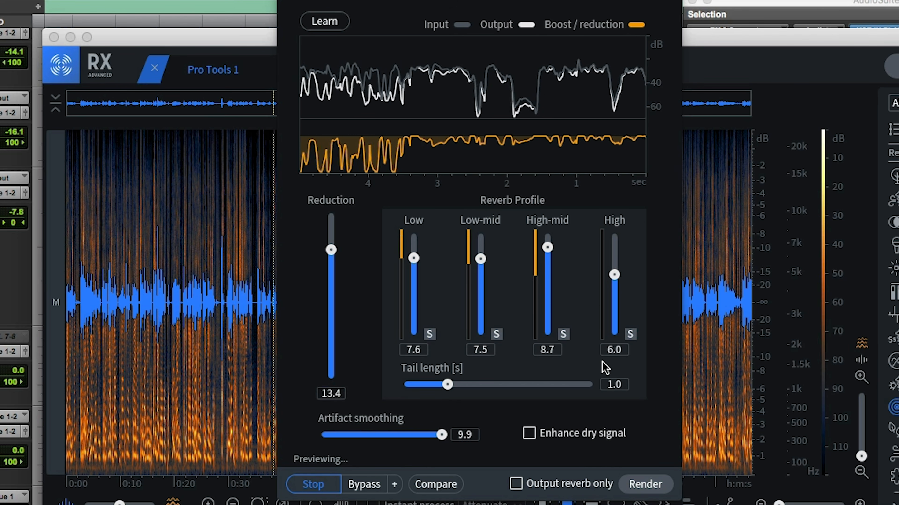
{"action": "left_click", "coordinate": [324, 490]}
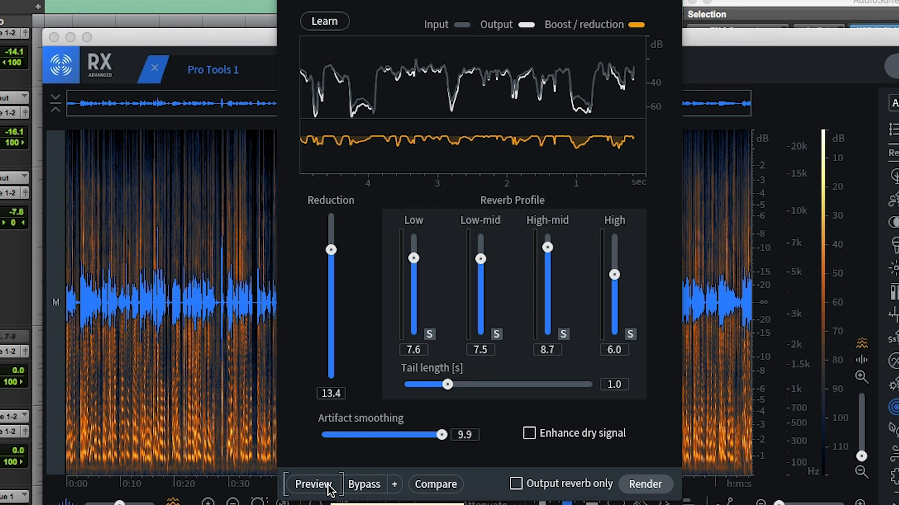
Preview the voice again and lower the De-reverb Reduction to 7.1
{"action": "left_click", "coordinate": [329, 487]}
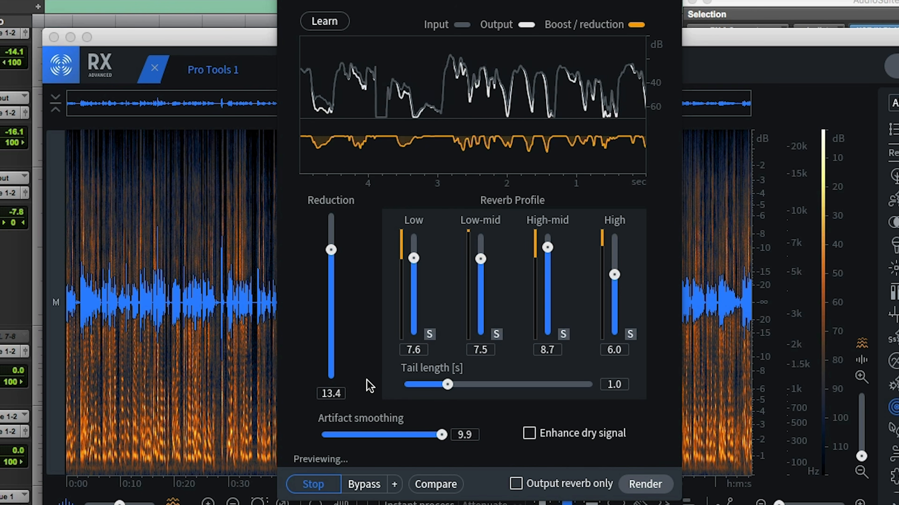
{"action": "left_click_drag", "start_coordinate": [332, 250], "coordinate": [331, 253]}
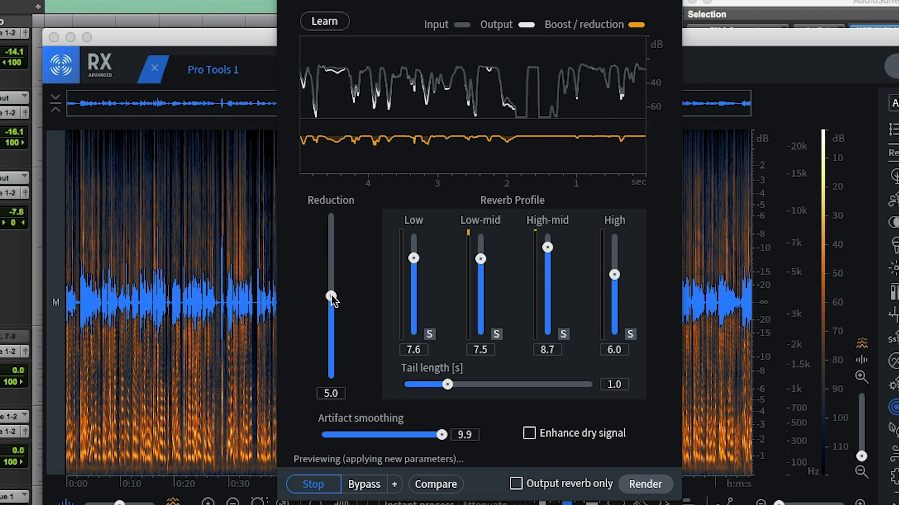
{"action": "left_click_drag", "start_coordinate": [331, 296], "coordinate": [331, 298]}
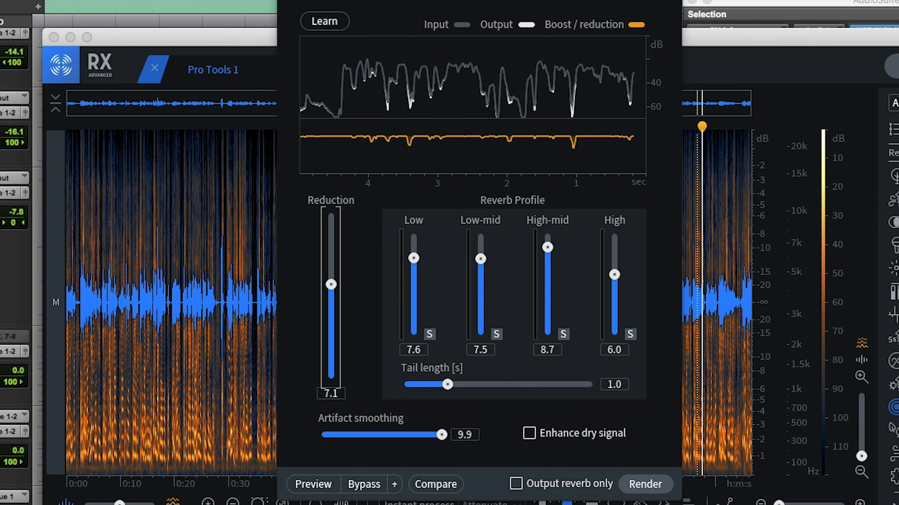
Preview the De-reverb settings once more and render them onto the voice passage
{"action": "left_click", "coordinate": [330, 487]}
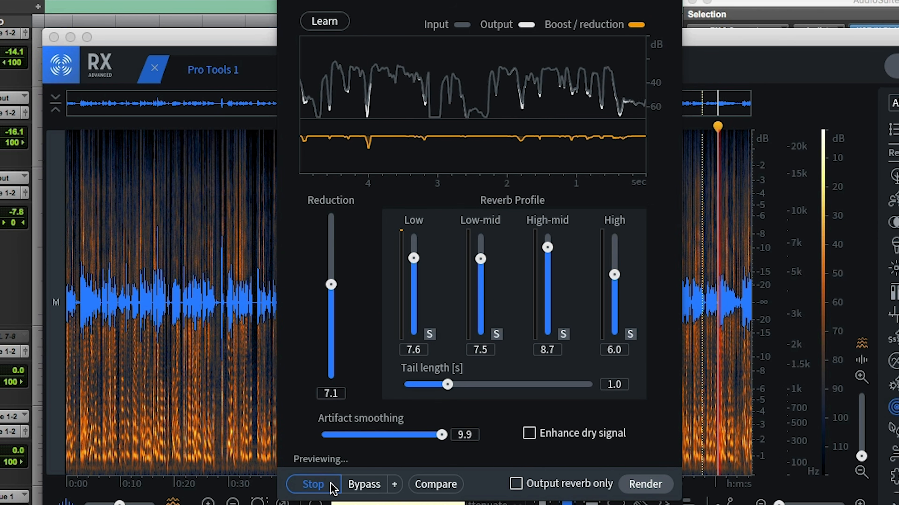
{"action": "left_click", "coordinate": [332, 487]}
{"action": "left_click", "coordinate": [646, 491]}
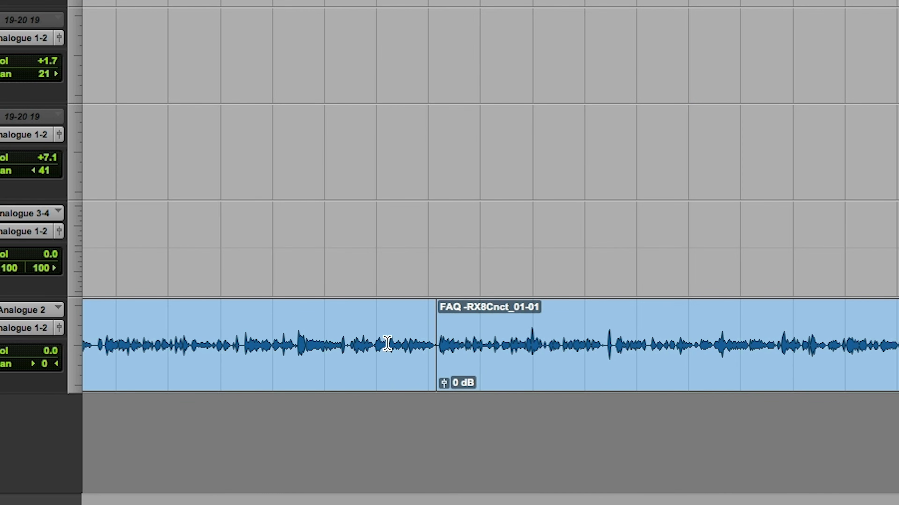
Select a short range across the start of the rendered FAQ clip in Pro Tools and play it for comparison
{"action": "left_click_drag", "start_coordinate": [387, 343], "coordinate": [493, 349]}
{"action": "key", "text": "space"}
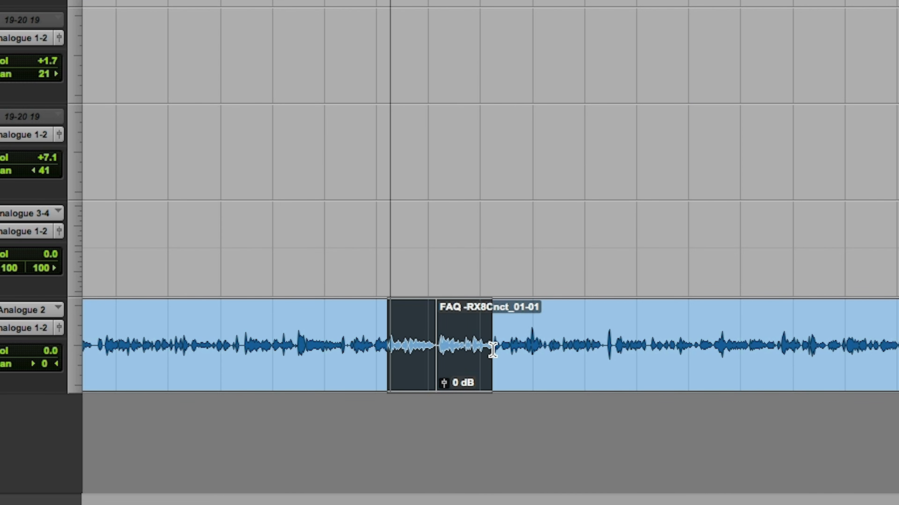